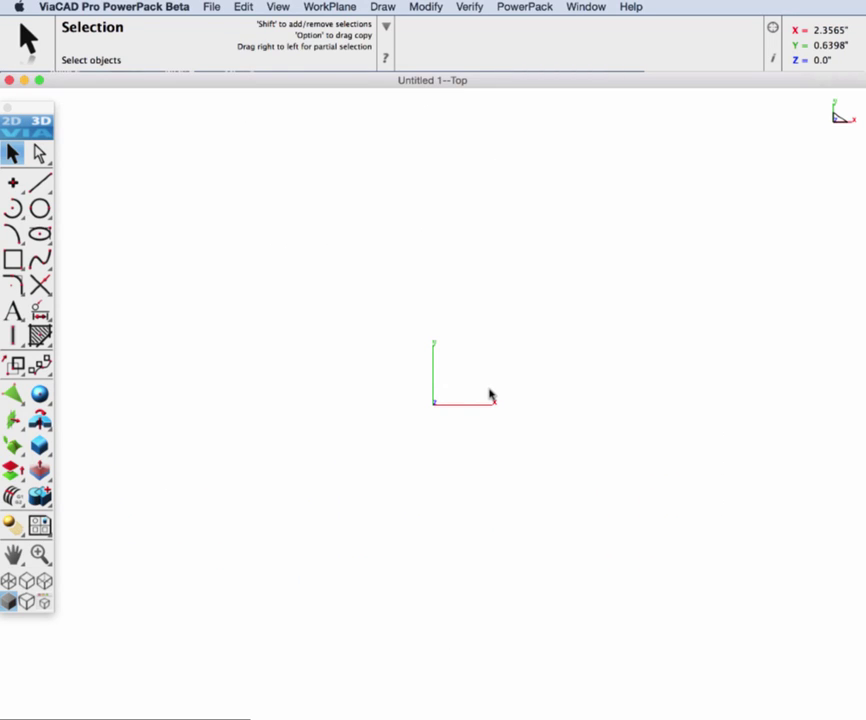
# Switch to isometric view and start a Block Diagonals block with its corner at the origin
pyautogui.press('F8')
pyautogui.moveTo(489, 392); pyautogui.dragTo(286, 373, button='middle')
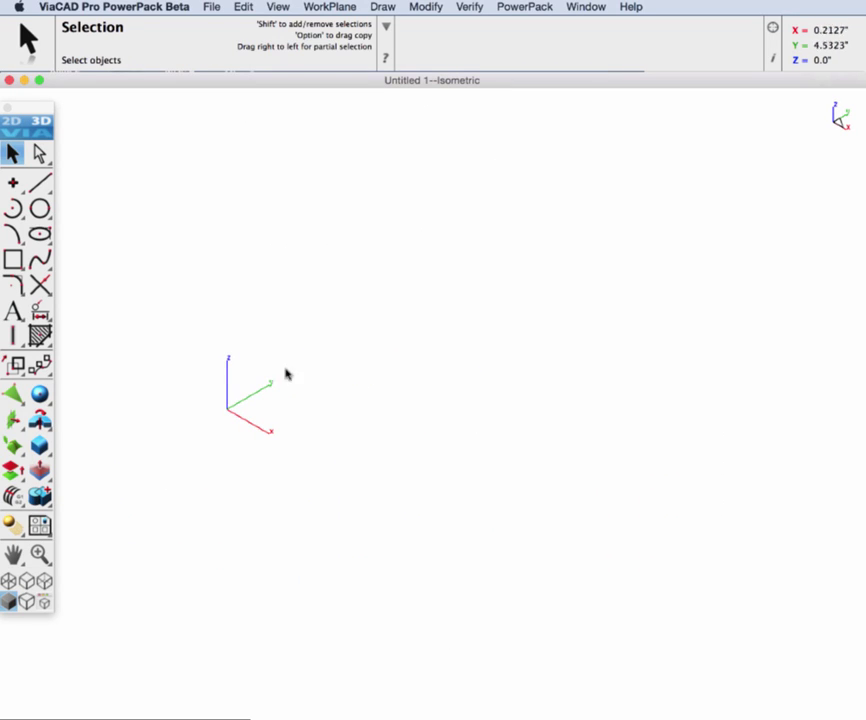
pyautogui.moveTo(40, 394); pyautogui.dragTo(91, 401)
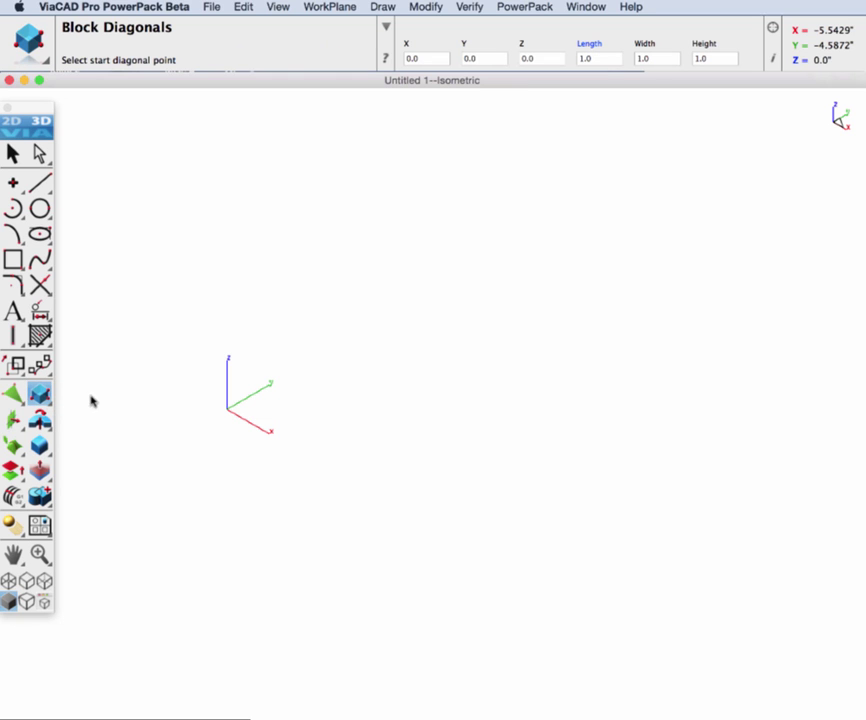
pyautogui.click(229, 410)
pyautogui.click(460, 408)
pyautogui.click(462, 310)
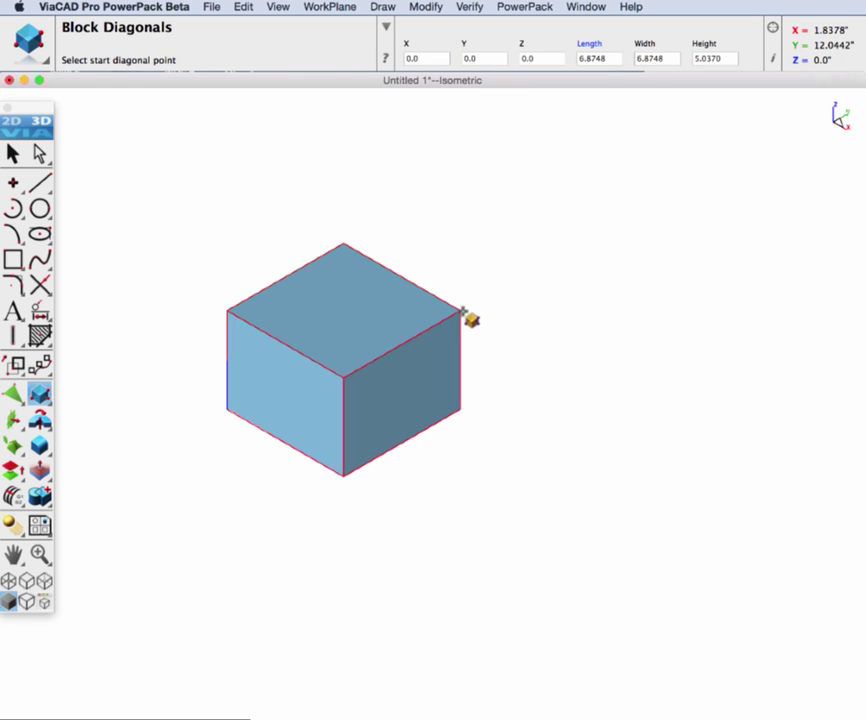
# Enter length 2, width 2 and height 2 to create the block, then return to selection
pyautogui.click(589, 55)
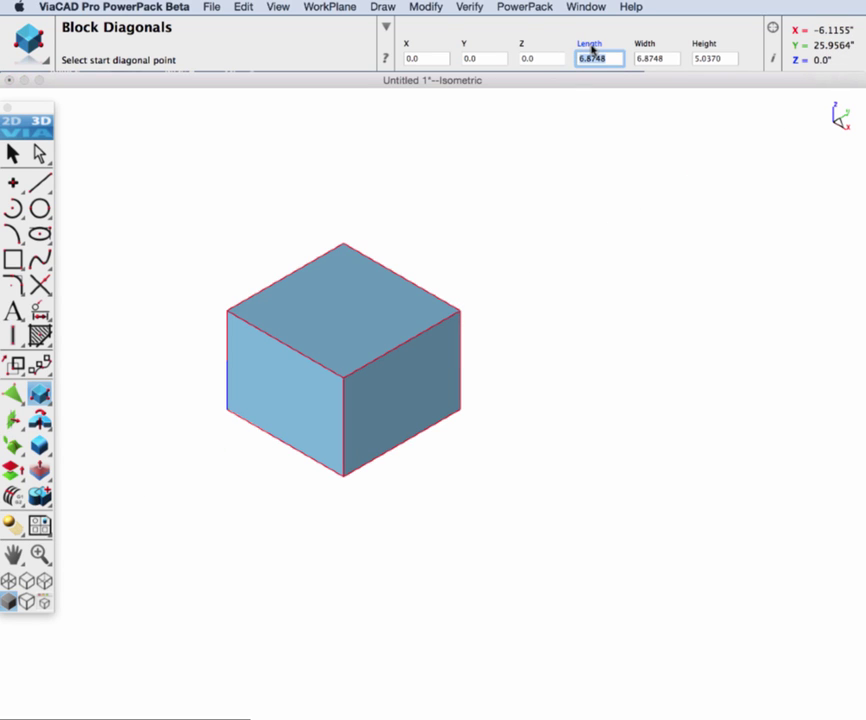
pyautogui.write('2')
pyautogui.press('Tab')
pyautogui.write('2')
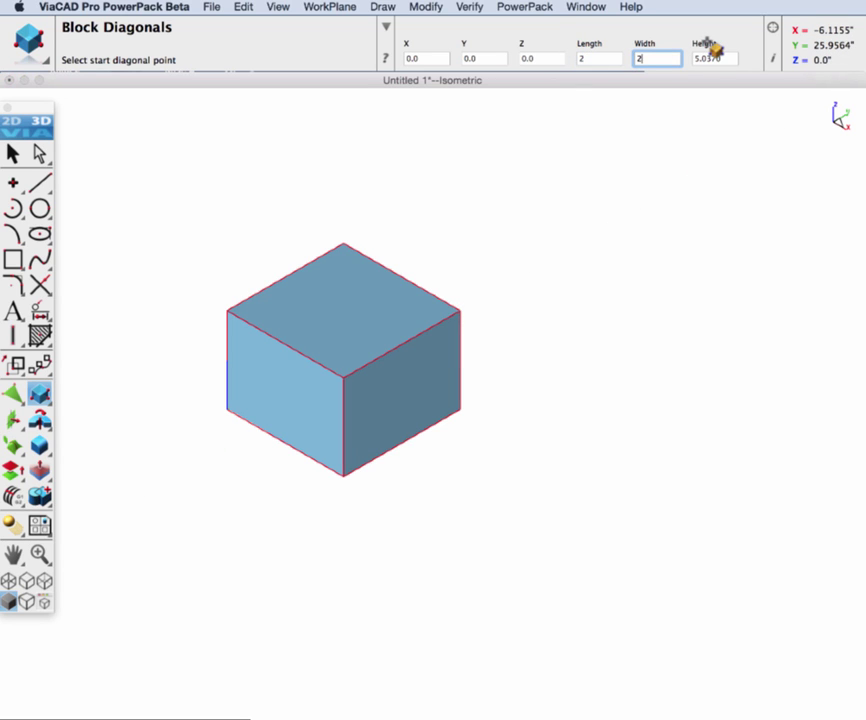
pyautogui.press('Tab')
pyautogui.write('2')
pyautogui.press('Return')
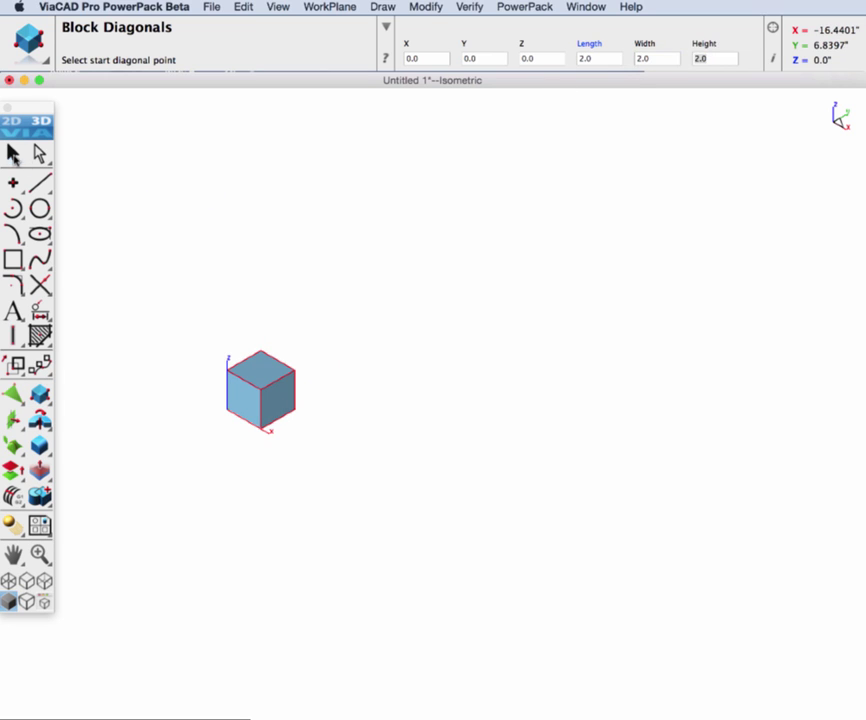
pyautogui.press('space')
pyautogui.click(130, 372)
pyautogui.scroll(5, 174, 390)
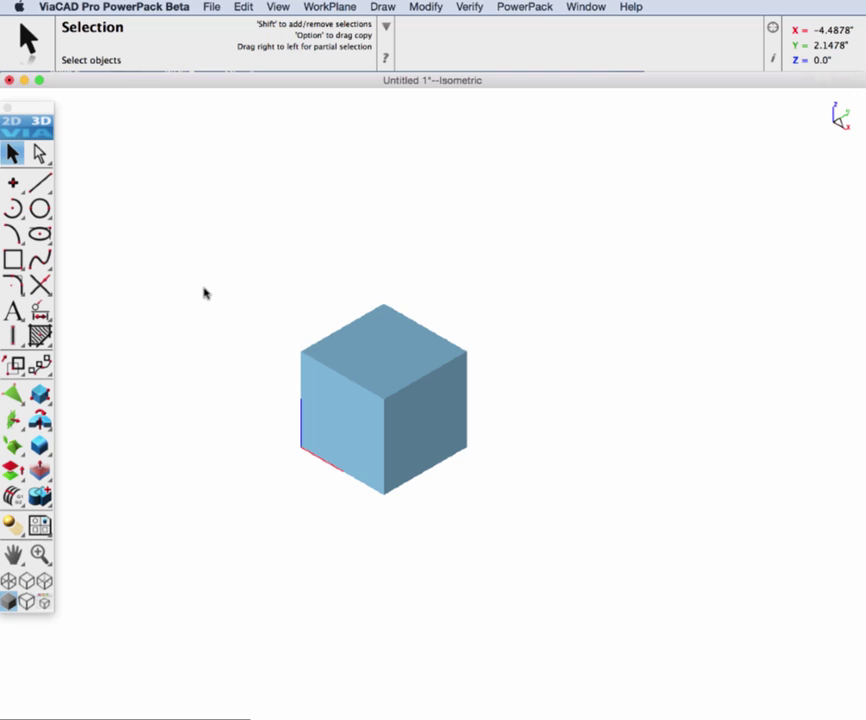
# Open the Render Library to Materials > Wood Unfinish and drag the Maple material onto the cube
pyautogui.click(585, 7)
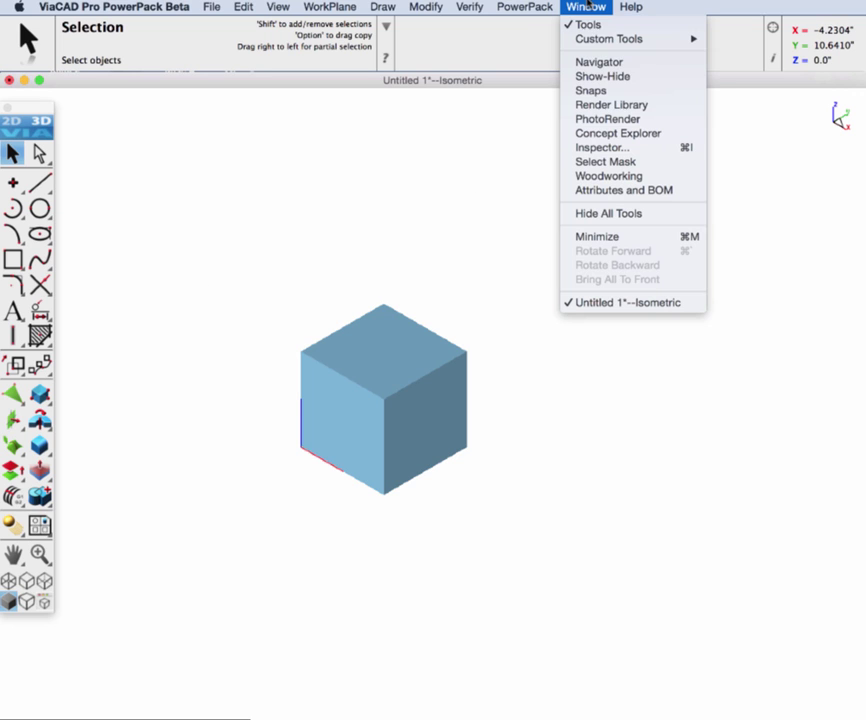
pyautogui.click(605, 104)
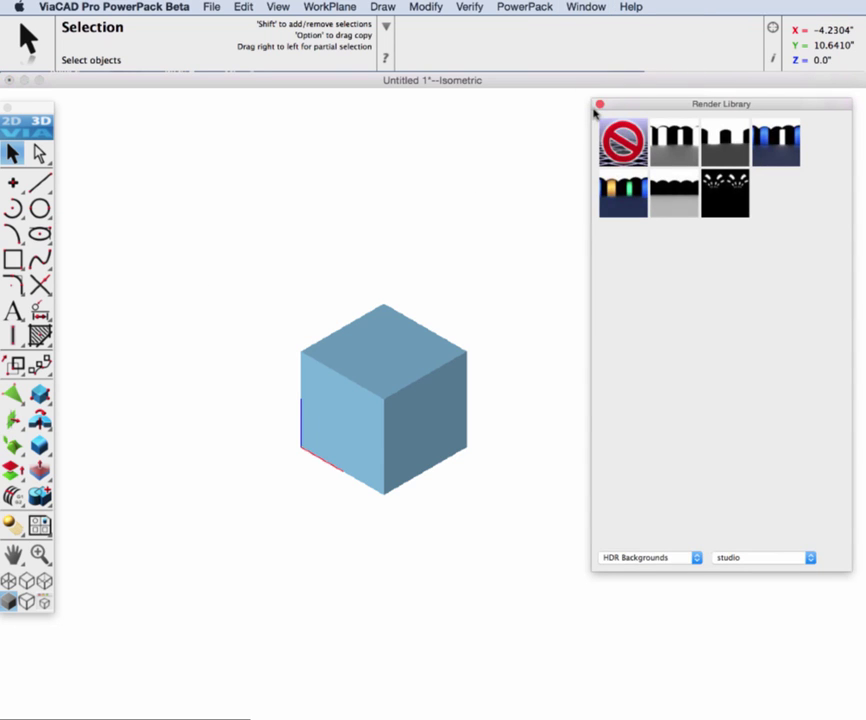
pyautogui.click(637, 560)
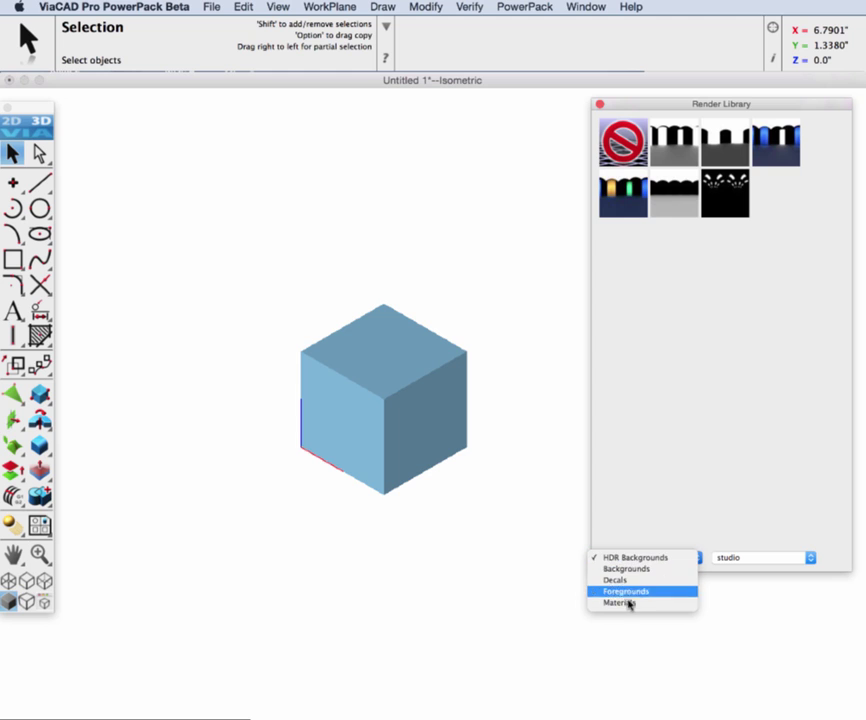
pyautogui.click(621, 601)
pyautogui.click(742, 558)
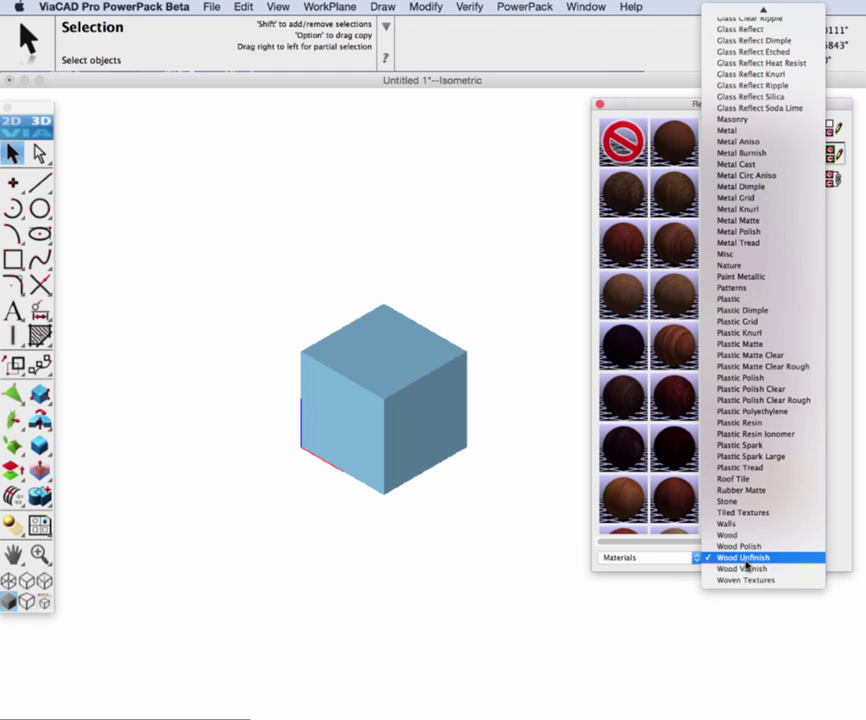
pyautogui.click(744, 559)
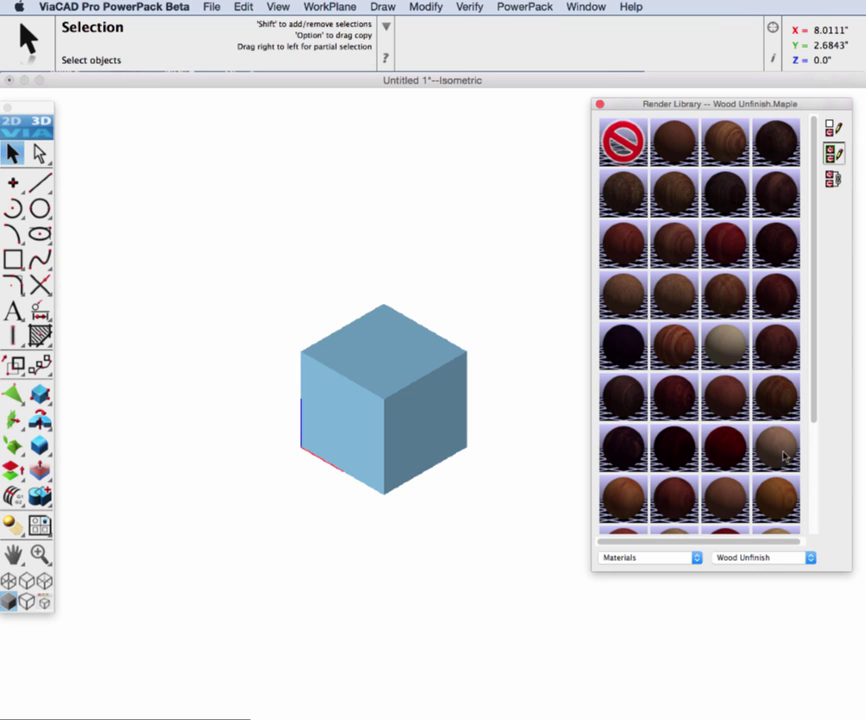
pyautogui.moveTo(773, 448); pyautogui.dragTo(395, 390)
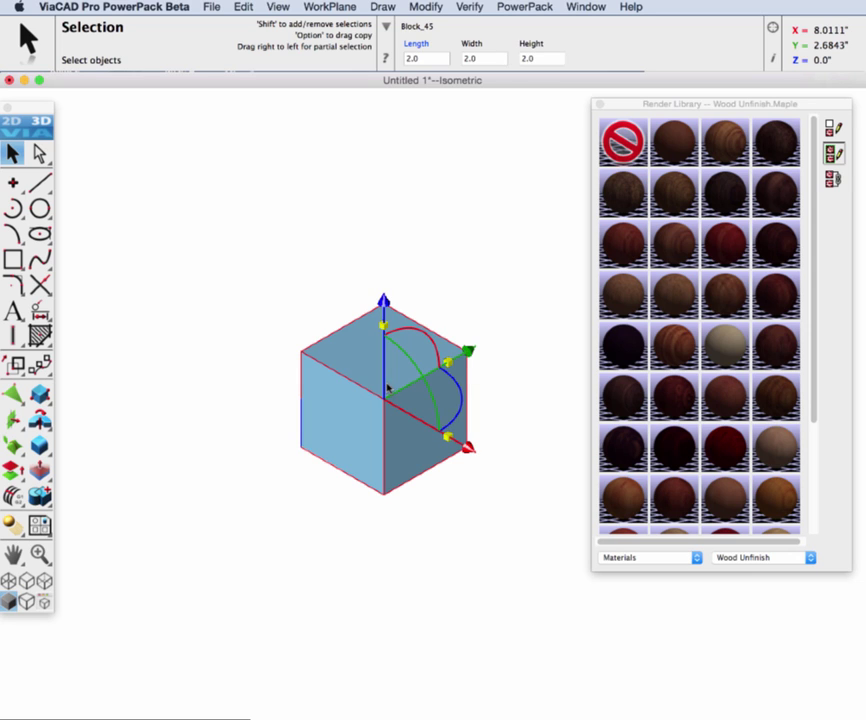
pyautogui.click(201, 325)
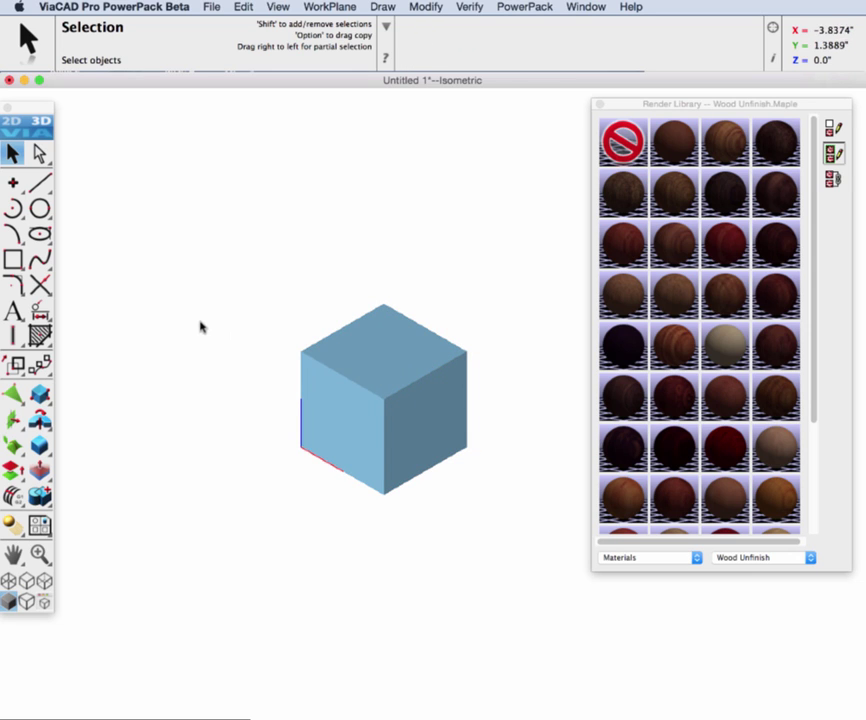
# Photo-render the cube with the User Specified camera from the Photorender panel
pyautogui.click(584, 7)
pyautogui.click(600, 119)
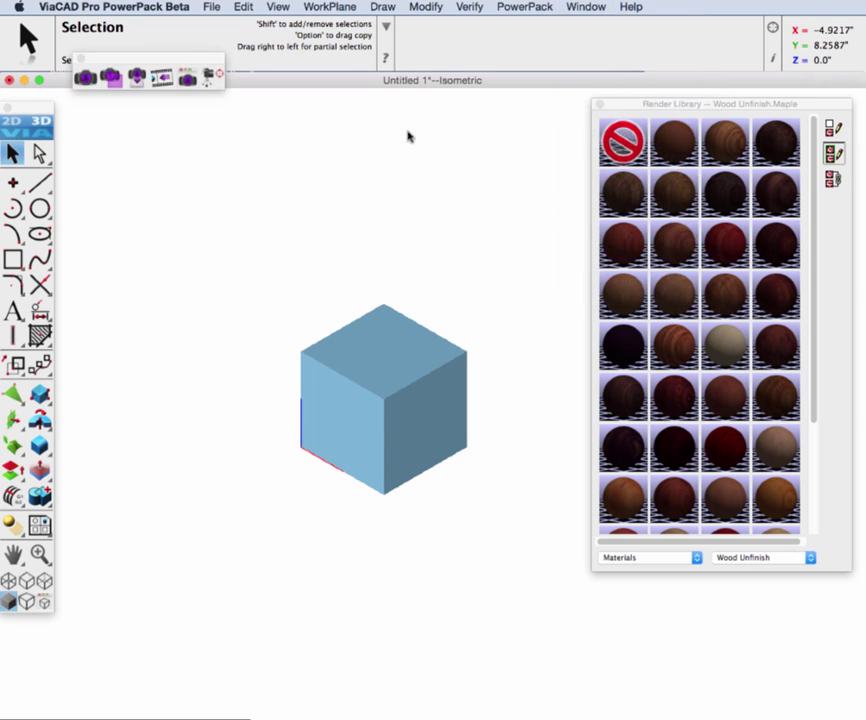
pyautogui.click(84, 77)
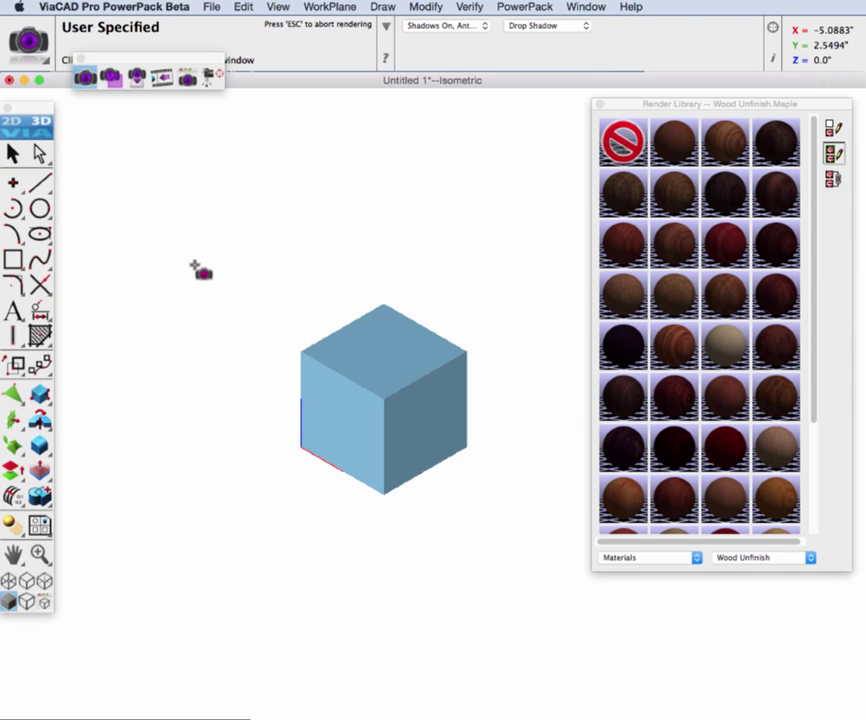
pyautogui.click(285, 413)
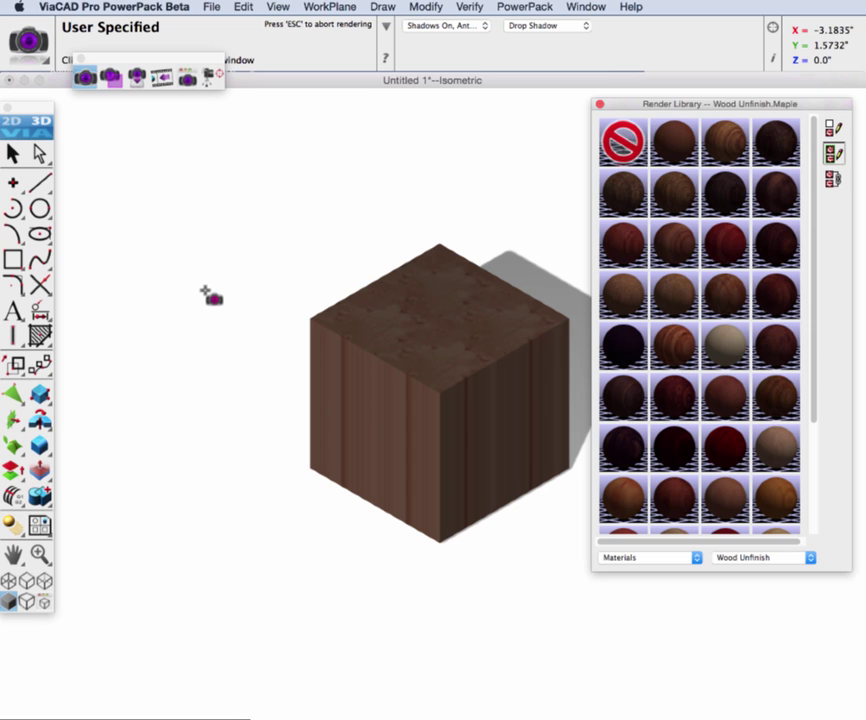
pyautogui.click(12, 155)
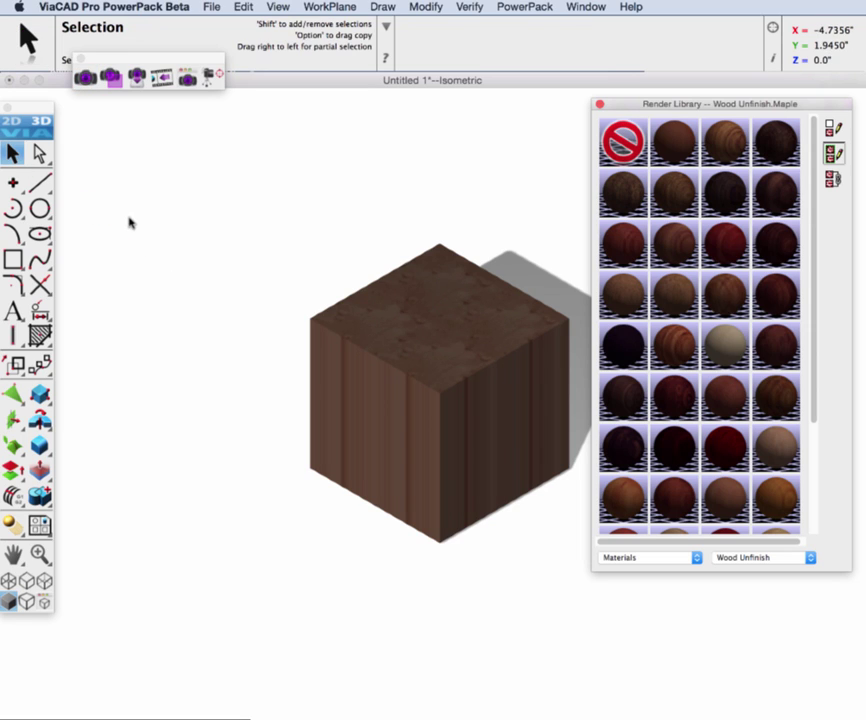
# Open the cube's Render Material Settings from its context menu and move the window aside
pyautogui.rightClick(360, 383)
pyautogui.moveTo(409, 716)
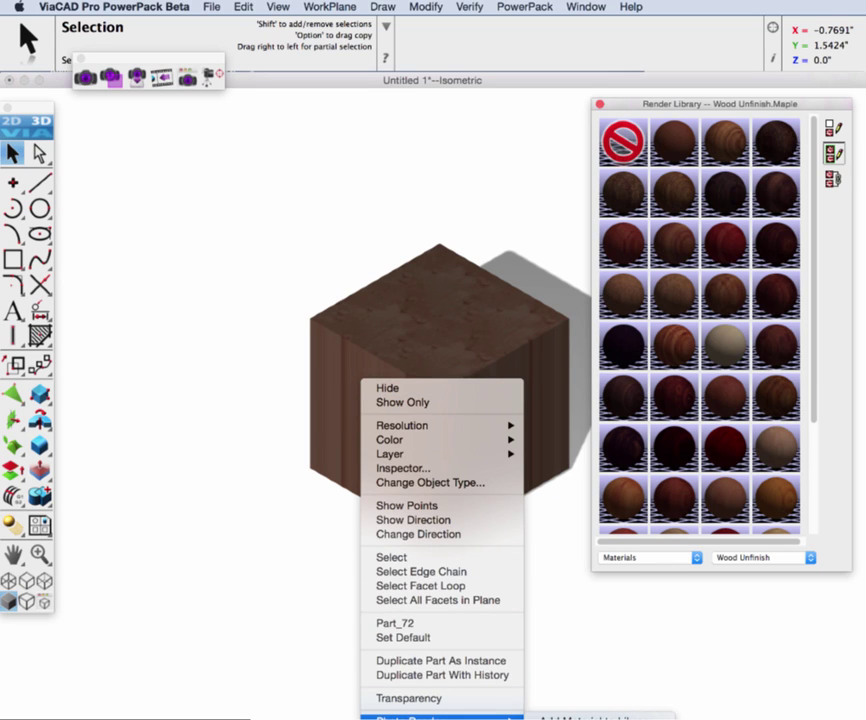
pyautogui.click(590, 717)
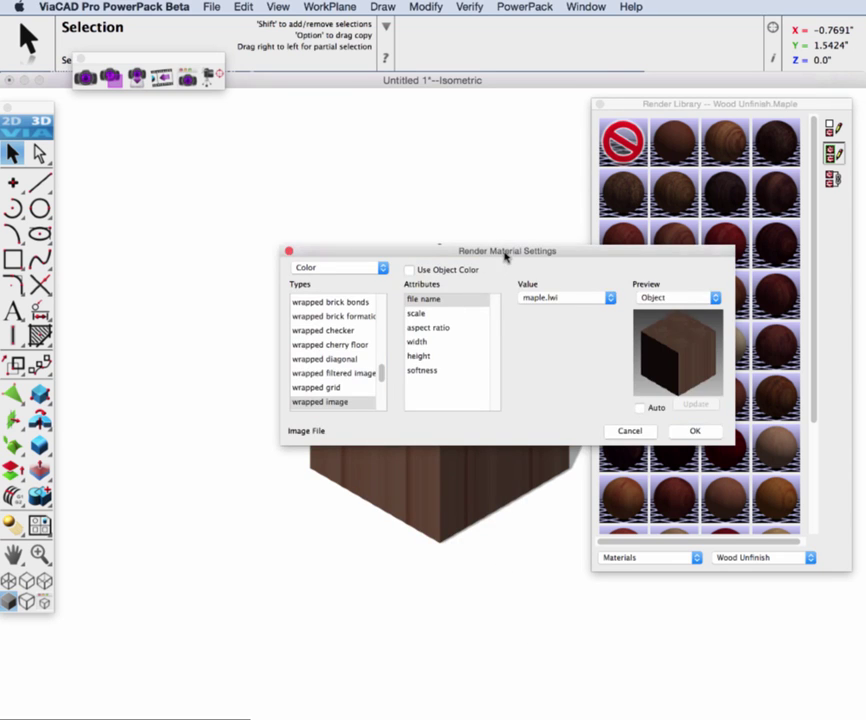
pyautogui.moveTo(506, 199); pyautogui.dragTo(315, 480)
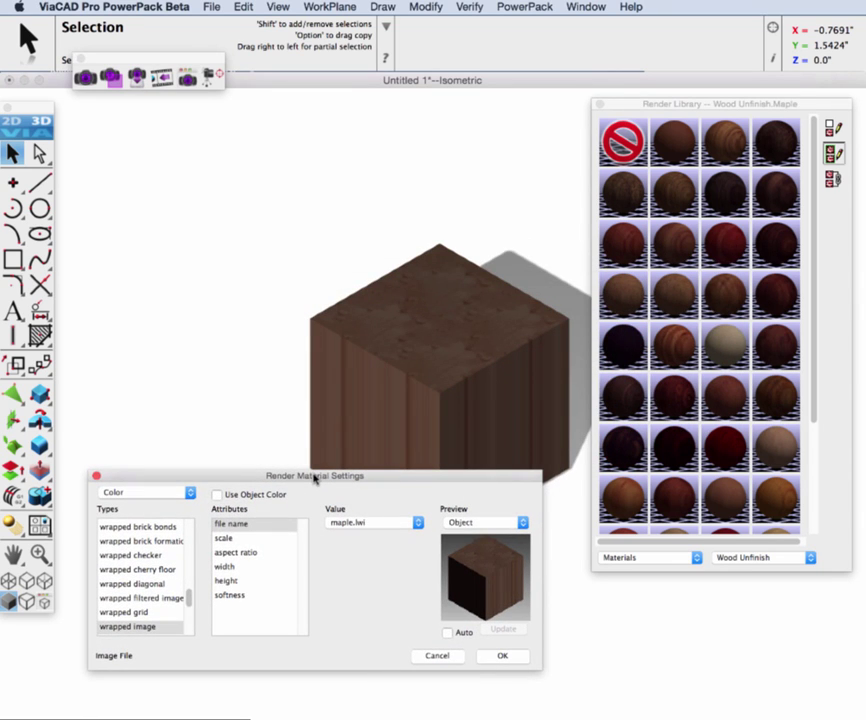
# Set TextureSpace to auto axis with Drawing preview, update the texture, and accept with OK
pyautogui.click(155, 494)
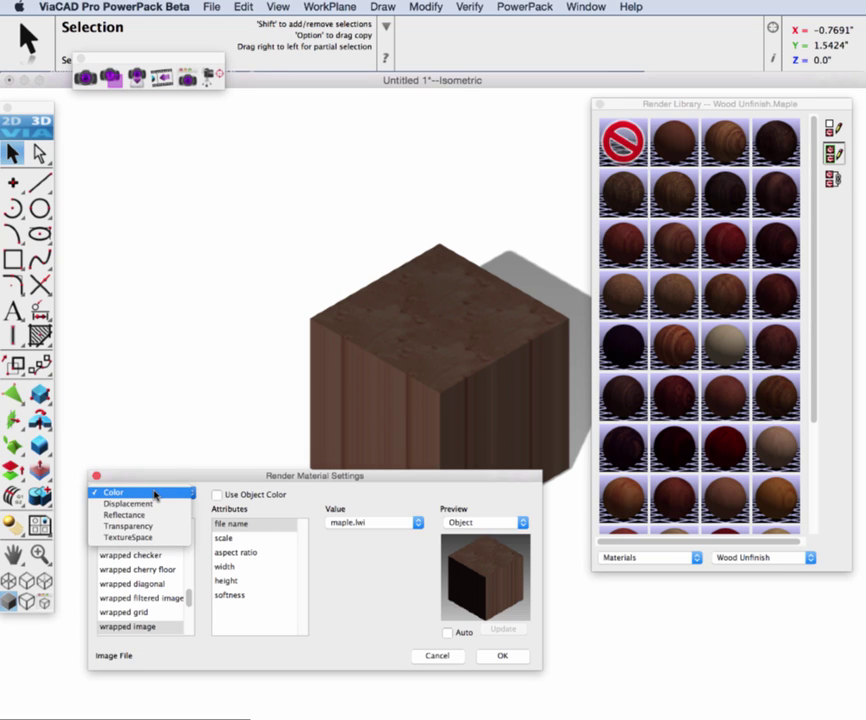
pyautogui.click(137, 539)
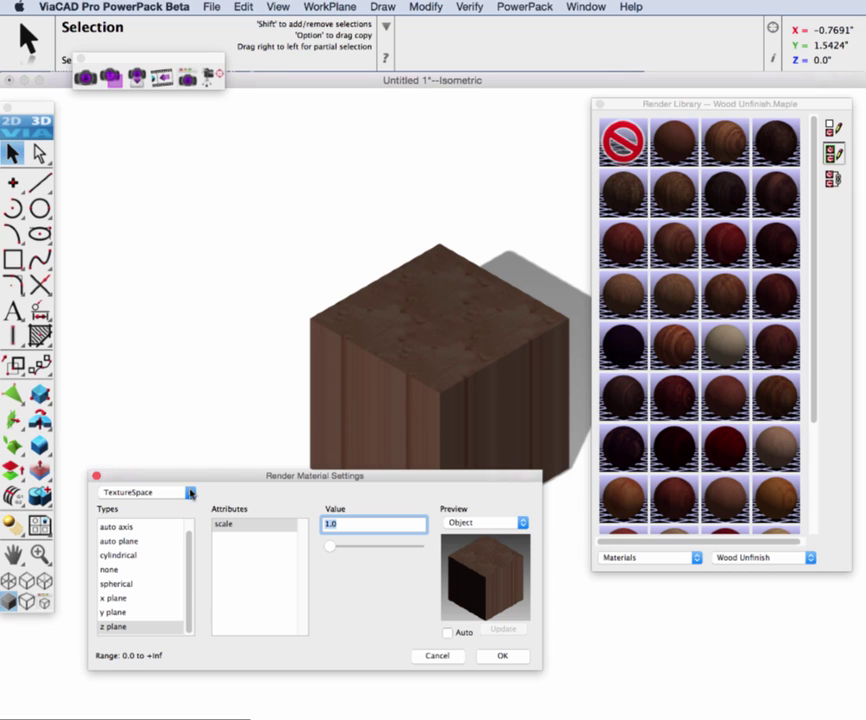
pyautogui.click(118, 530)
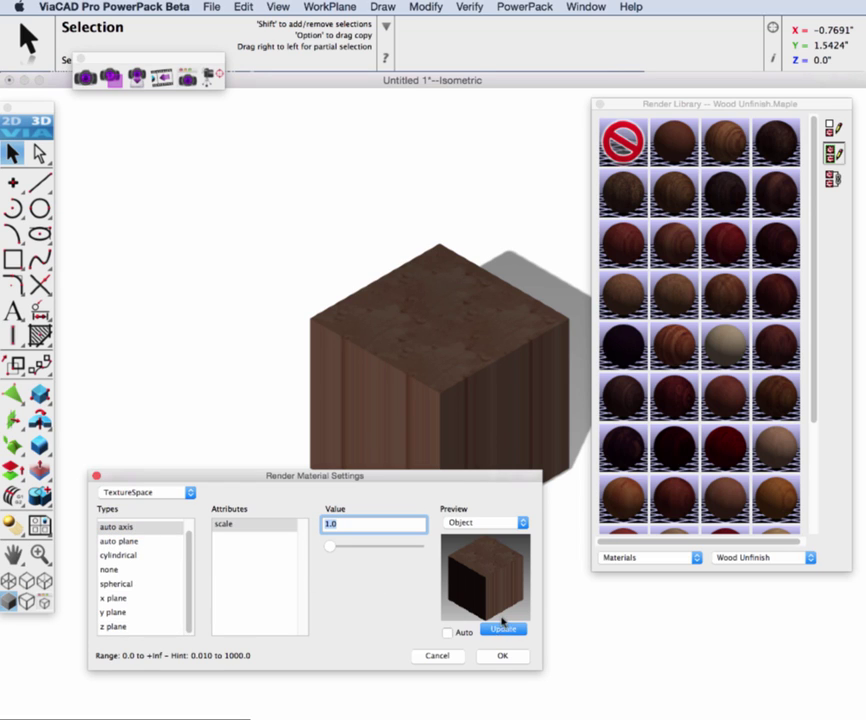
pyautogui.click(475, 522)
pyautogui.click(467, 536)
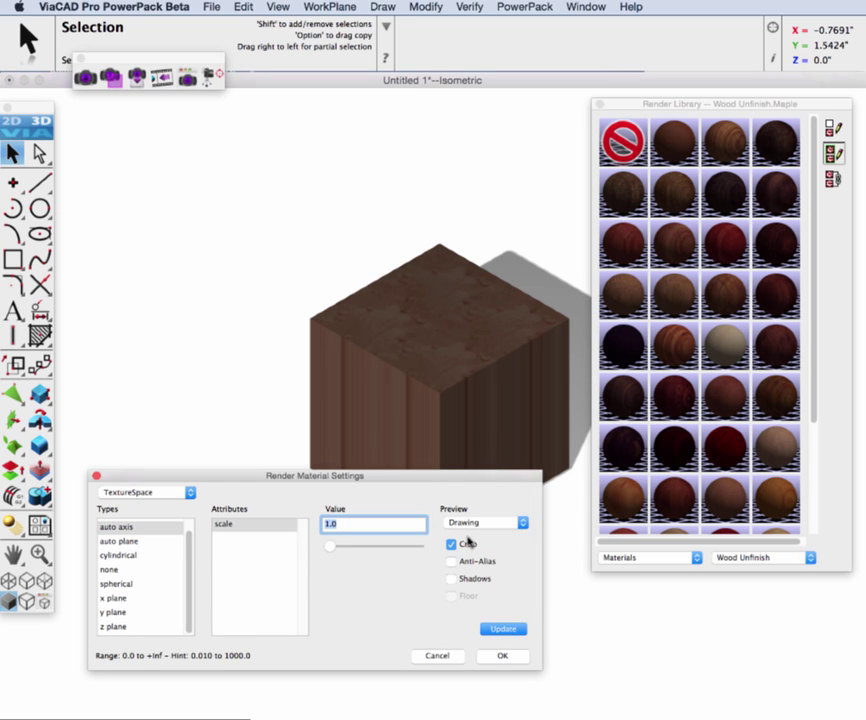
pyautogui.click(506, 628)
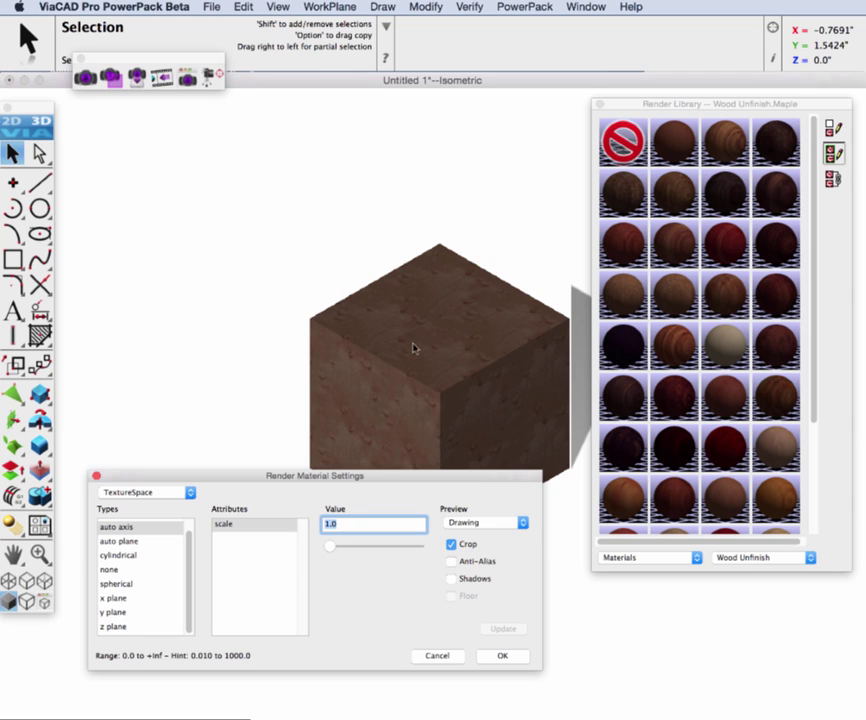
pyautogui.click(504, 657)
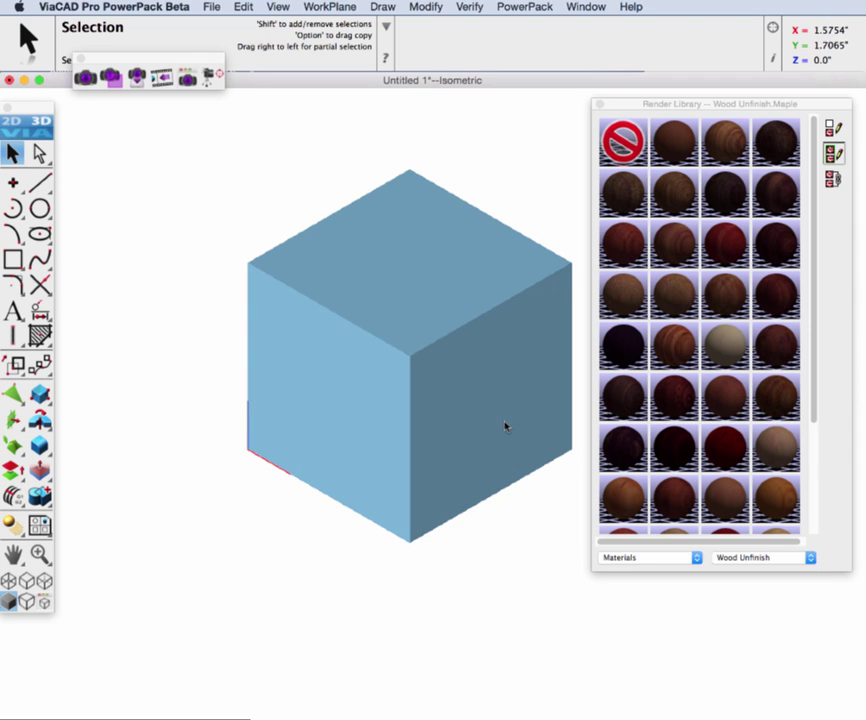
# Pan and zoom onto the cube and photo-render it with the User Specified tool
pyautogui.moveTo(503, 397); pyautogui.dragTo(416, 381, button='middle')
pyautogui.scroll(2, 415, 385)
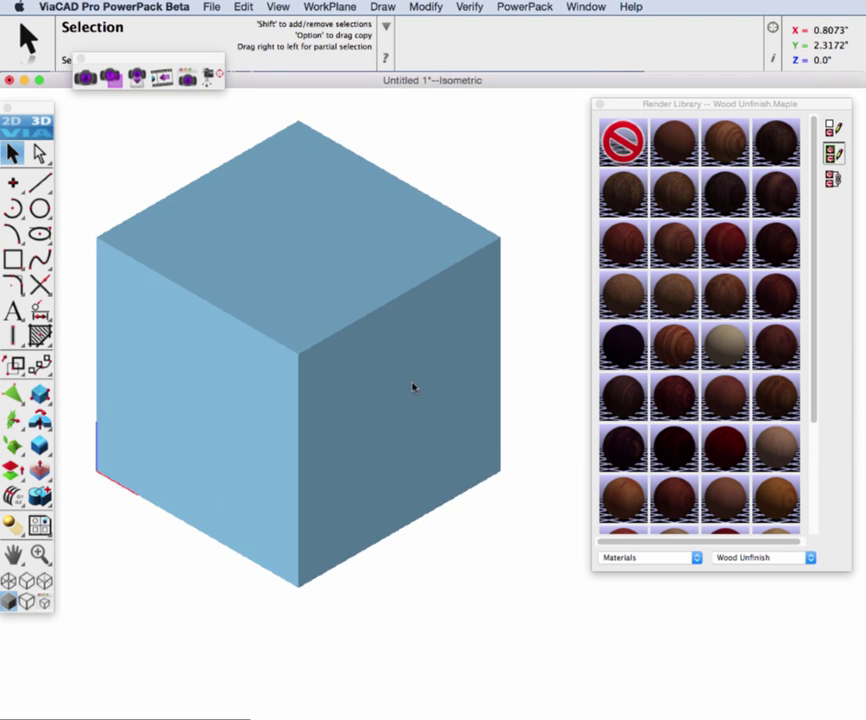
pyautogui.click(85, 77)
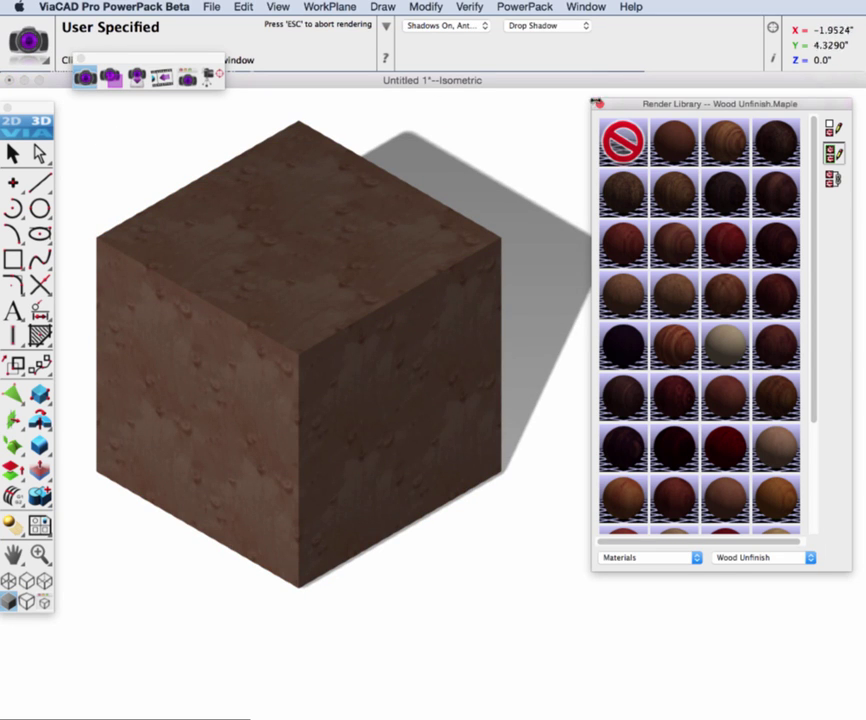
pyautogui.scroll(-1, 700, 330)
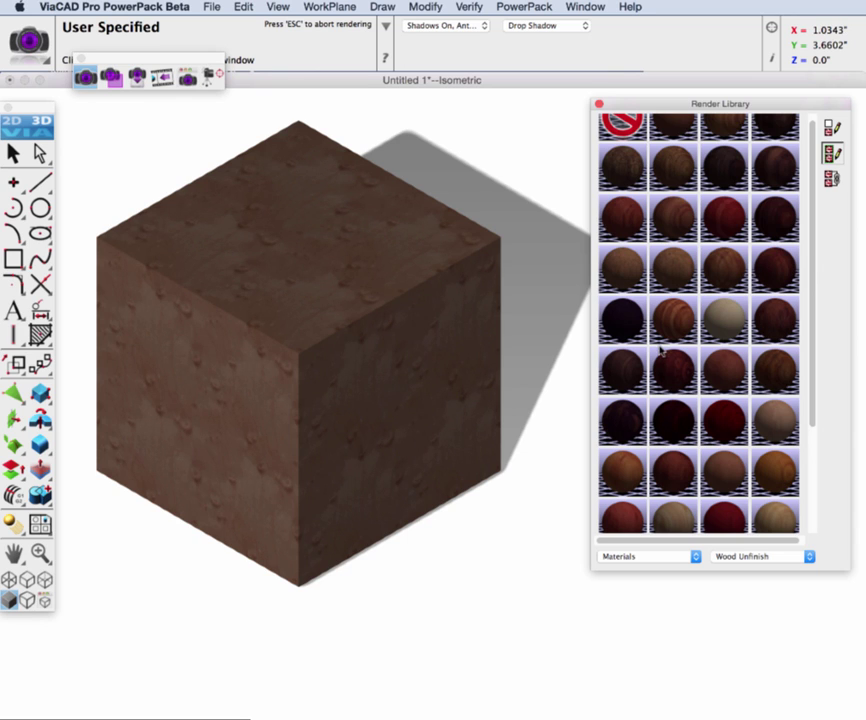
# Create a new library material from the LightMaple.png image
pyautogui.scroll(-3, 665, 352)
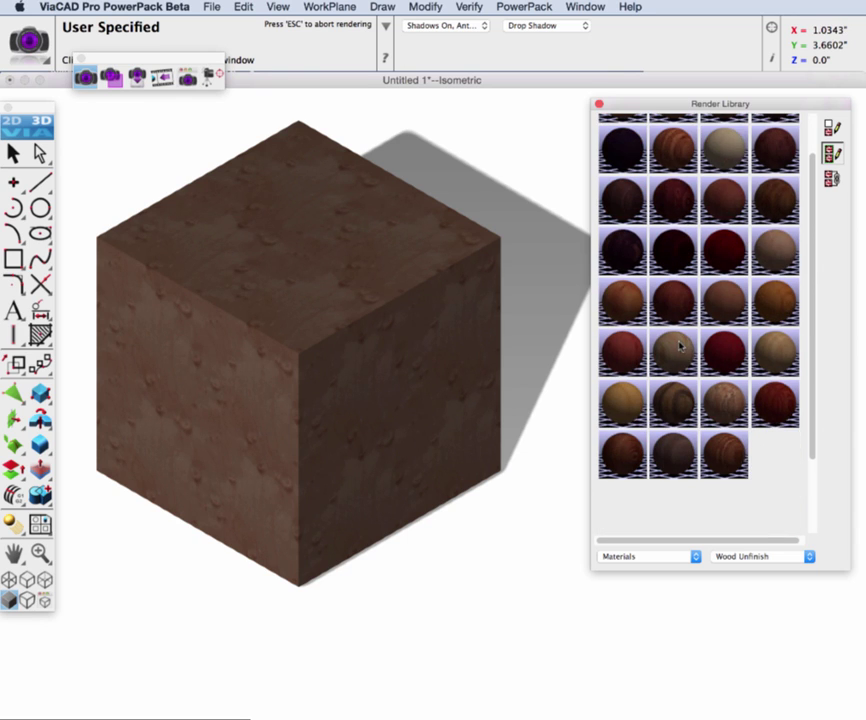
pyautogui.rightClick(772, 482)
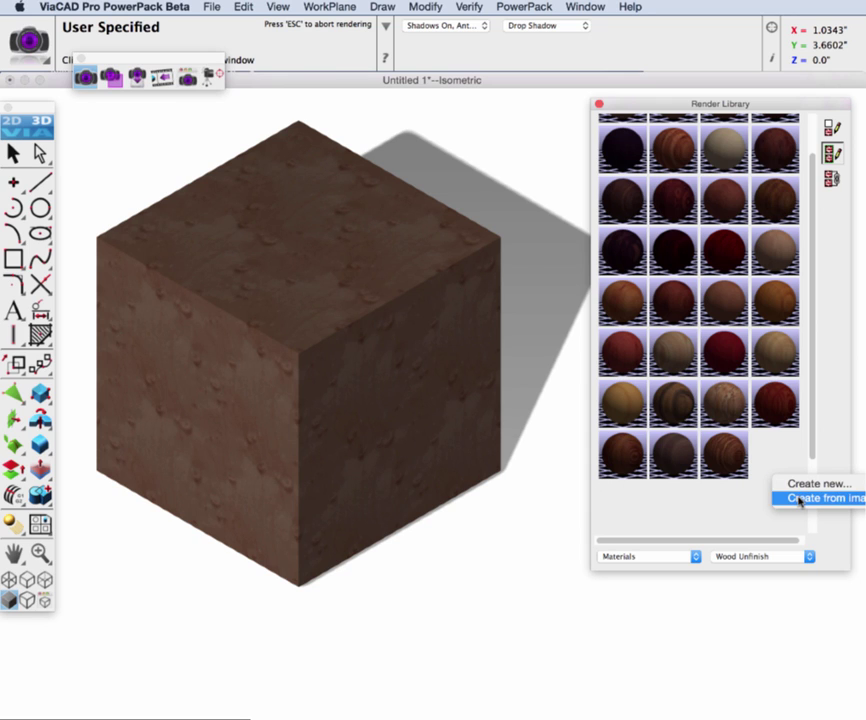
pyautogui.click(799, 499)
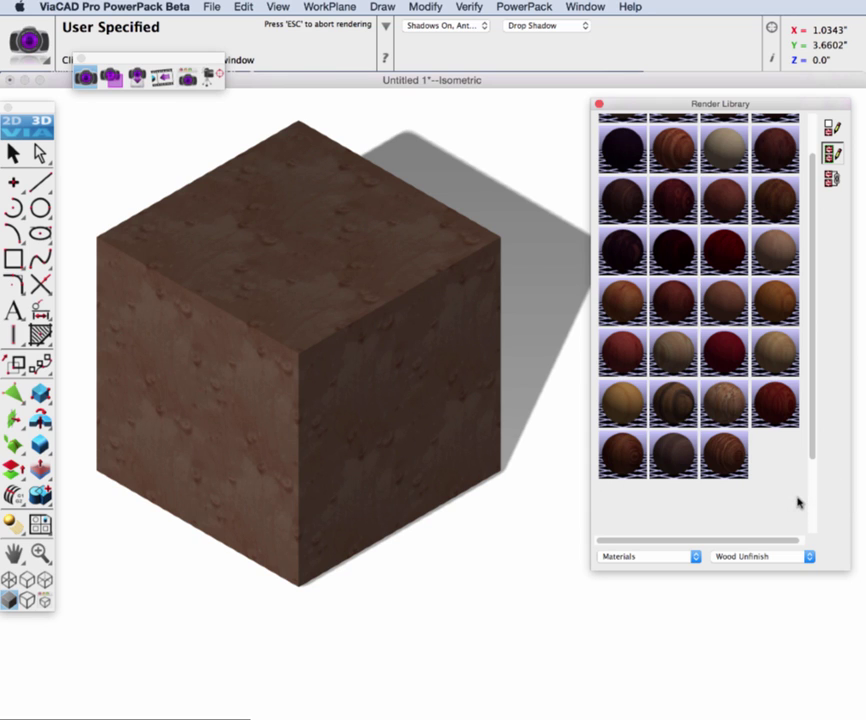
pyautogui.moveTo(788, 182); pyautogui.dragTo(301, 130)
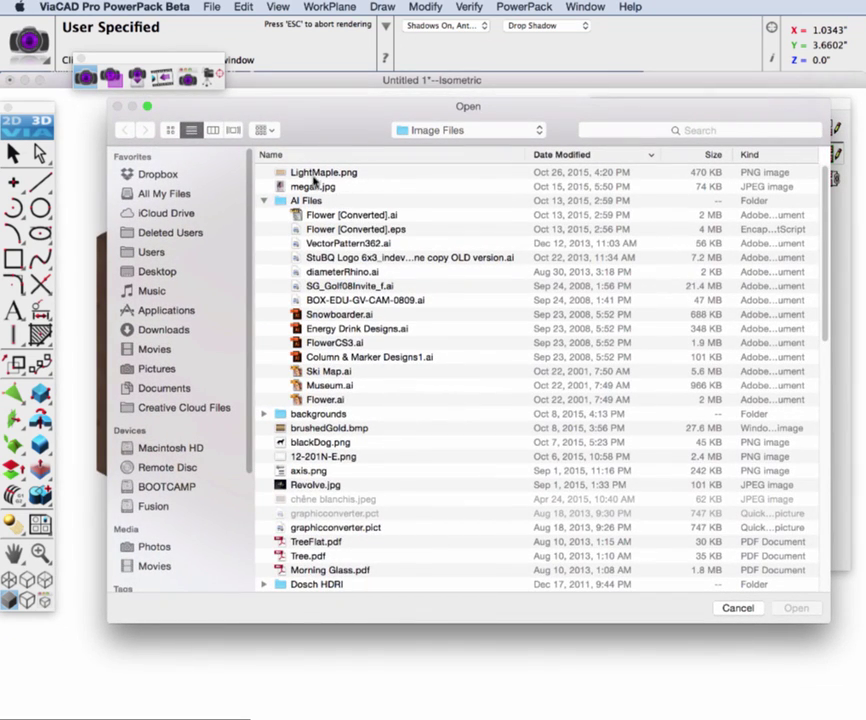
pyautogui.click(314, 175)
pyautogui.press('space')
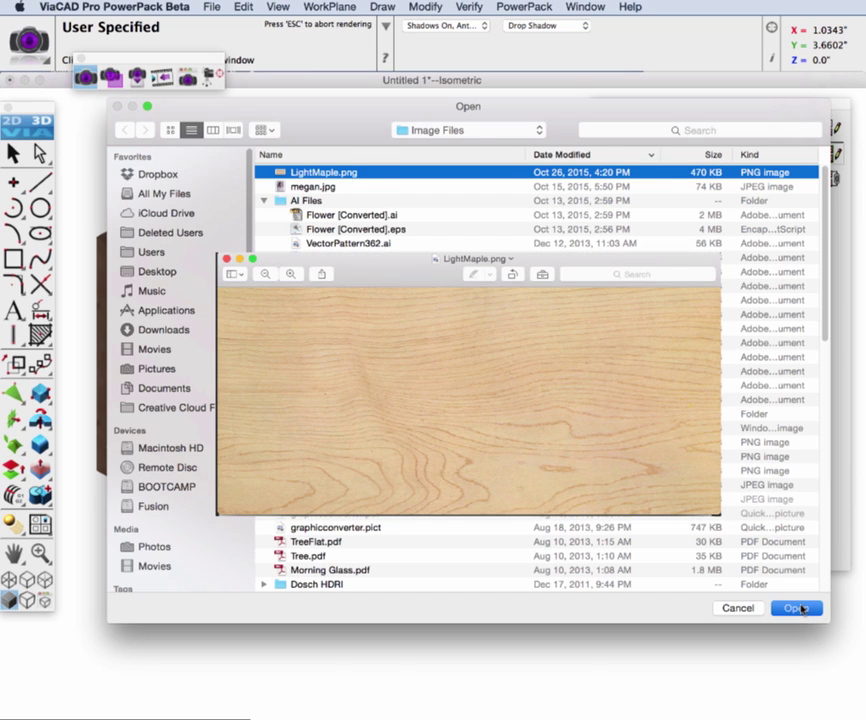
pyautogui.click(797, 608)
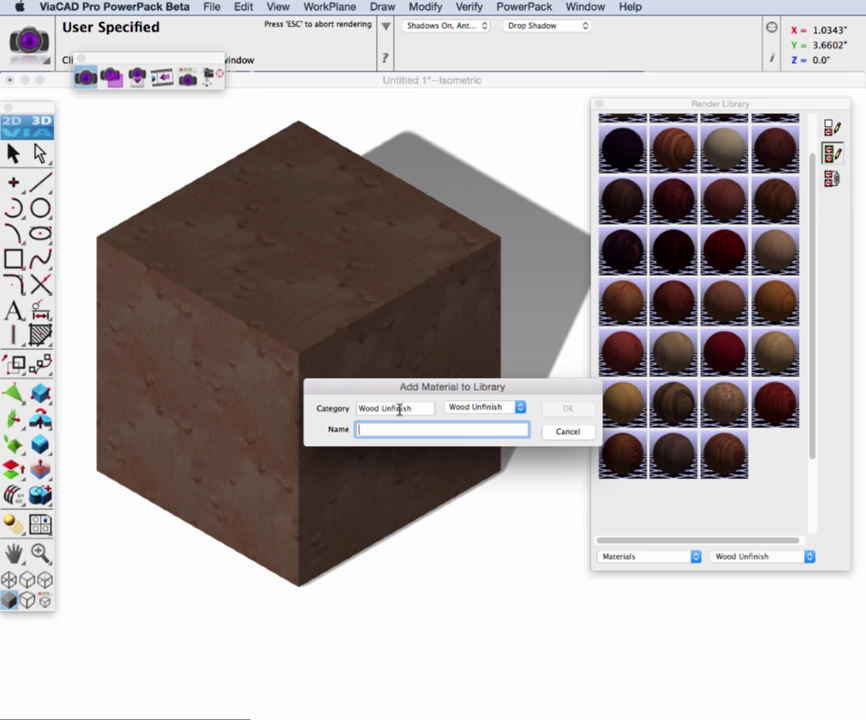
# Keep the Wood Unfinish category, name the material Light Maple, and confirm
pyautogui.click(485, 407)
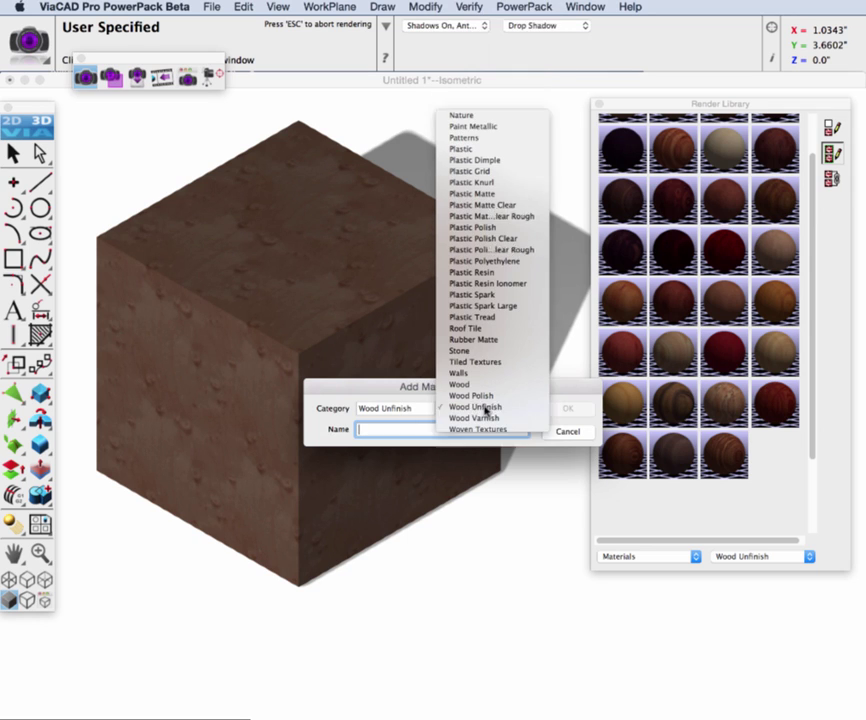
pyautogui.click(485, 408)
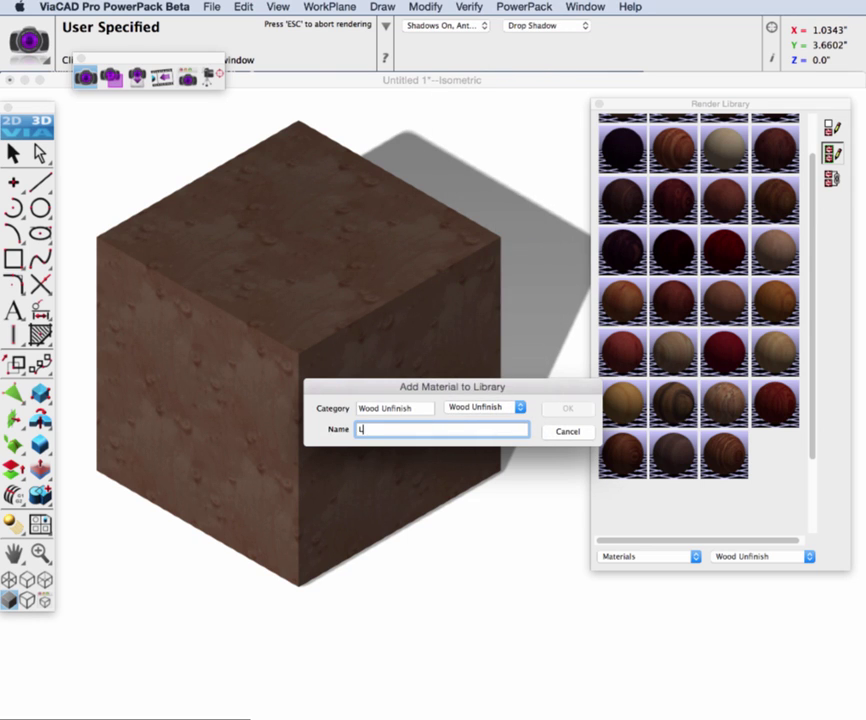
pyautogui.write('ight ma')
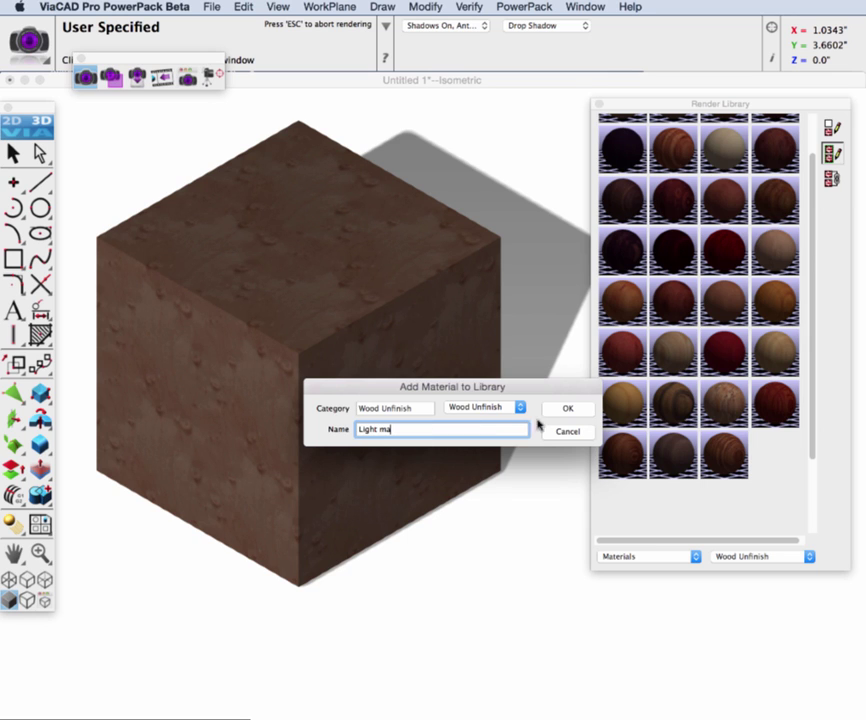
pyautogui.click(565, 408)
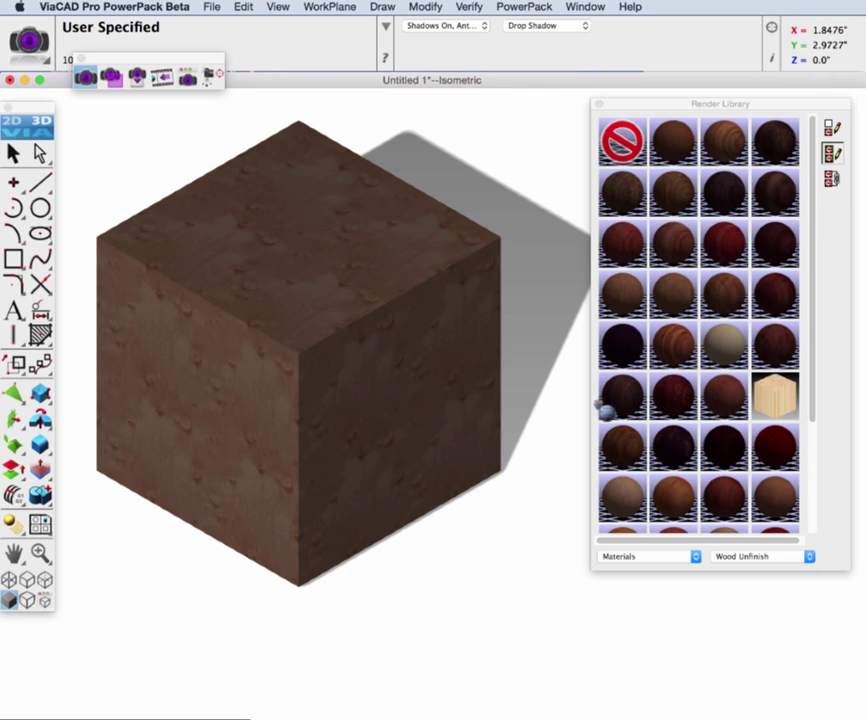
# Drag the Light Maple swatch onto the cube and photo-render it
pyautogui.moveTo(766, 402)
pyautogui.mouseDown()
pyautogui.moveTo(781, 408)
pyautogui.moveTo(419, 352)
pyautogui.moveTo(379, 354)
pyautogui.mouseUp()
pyautogui.click(381, 358)
pyautogui.click(86, 80)
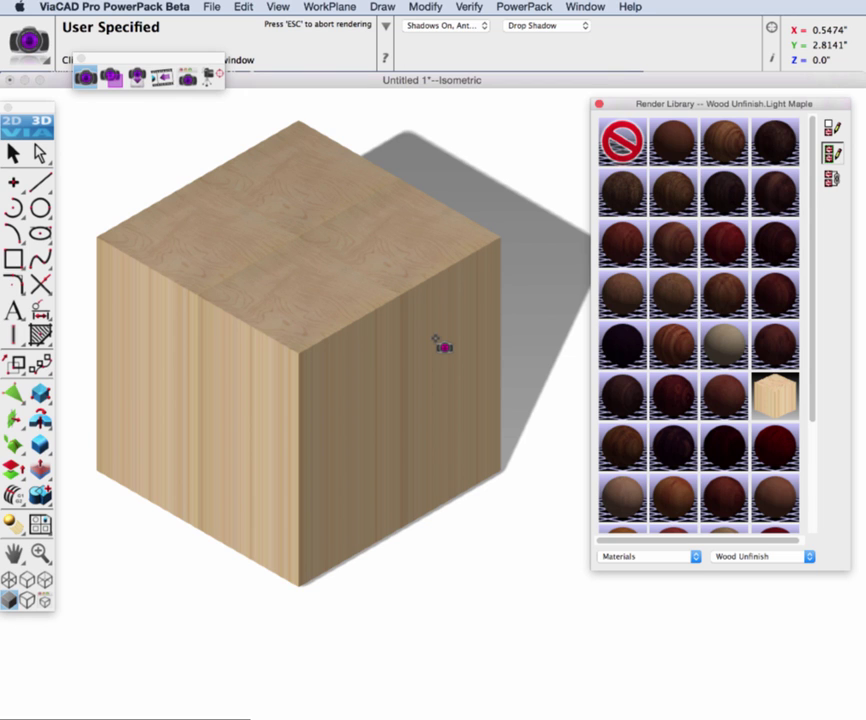
pyautogui.press('Escape')
# Set the cube's TextureSpace mapping to auto axis and render it again
pyautogui.rightClick(172, 229)
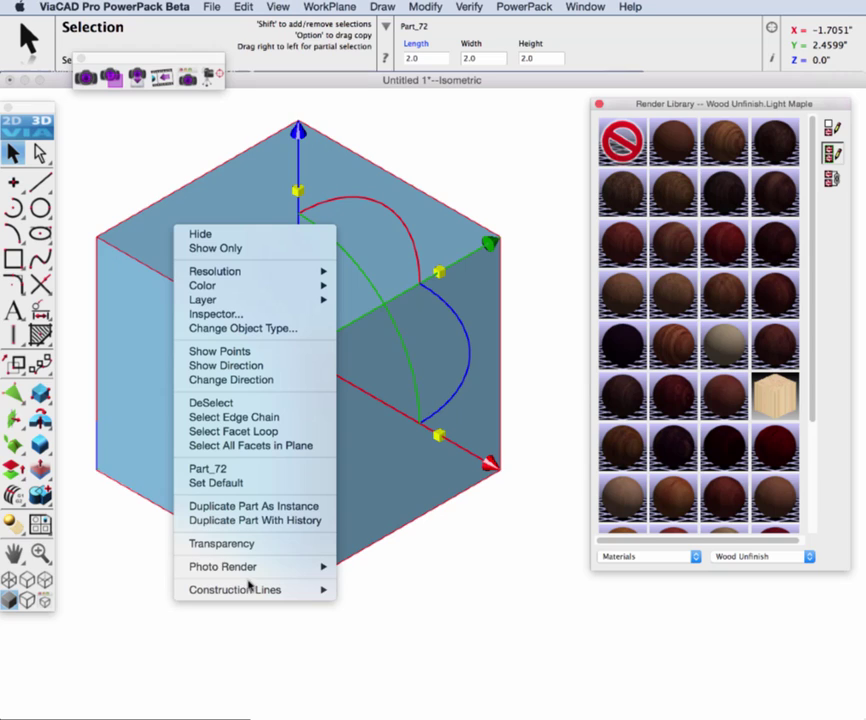
pyautogui.moveTo(300, 567)
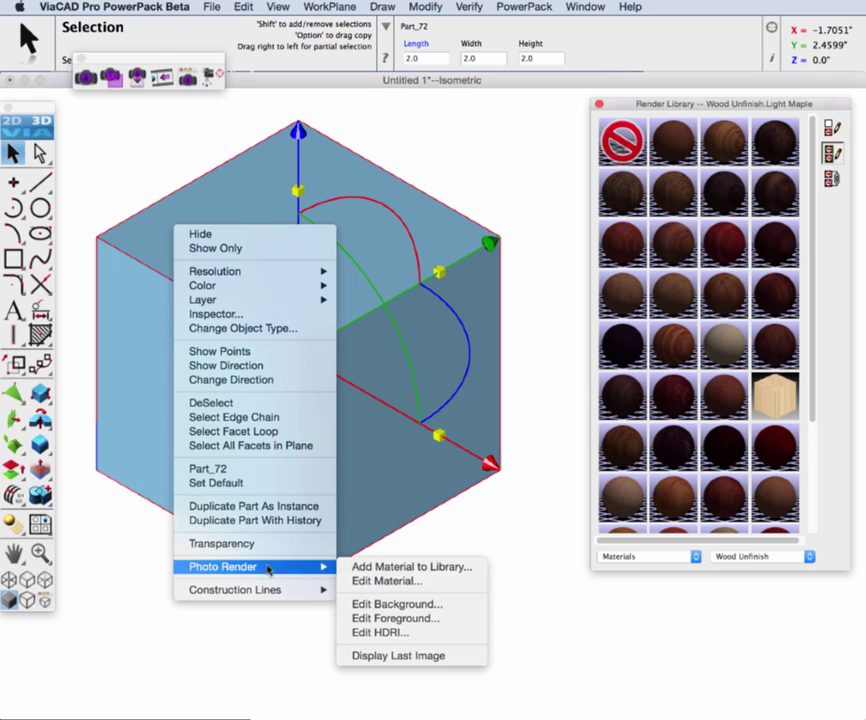
pyautogui.click(378, 581)
pyautogui.click(141, 492)
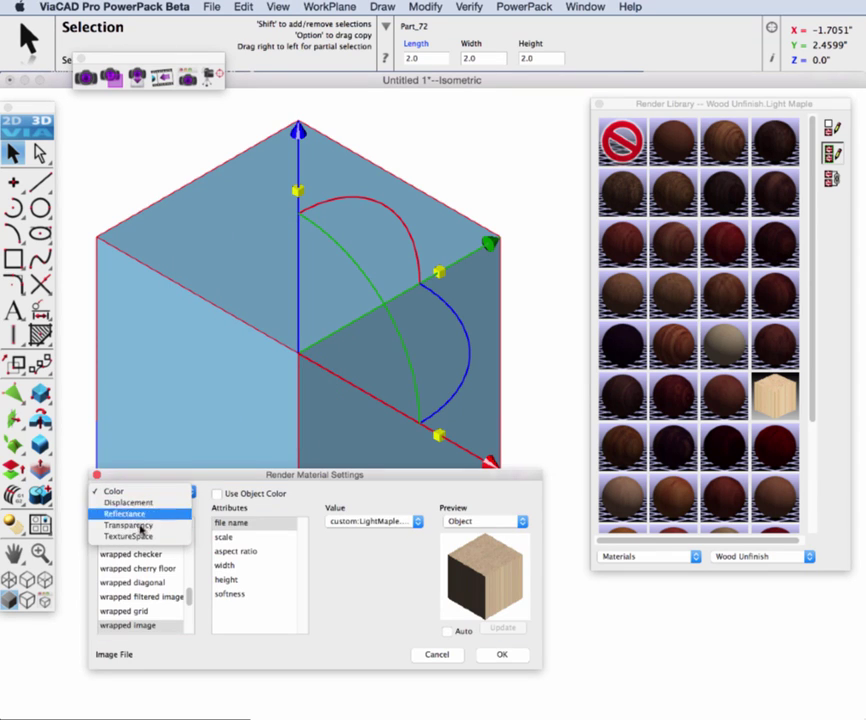
pyautogui.click(136, 536)
pyautogui.click(128, 539)
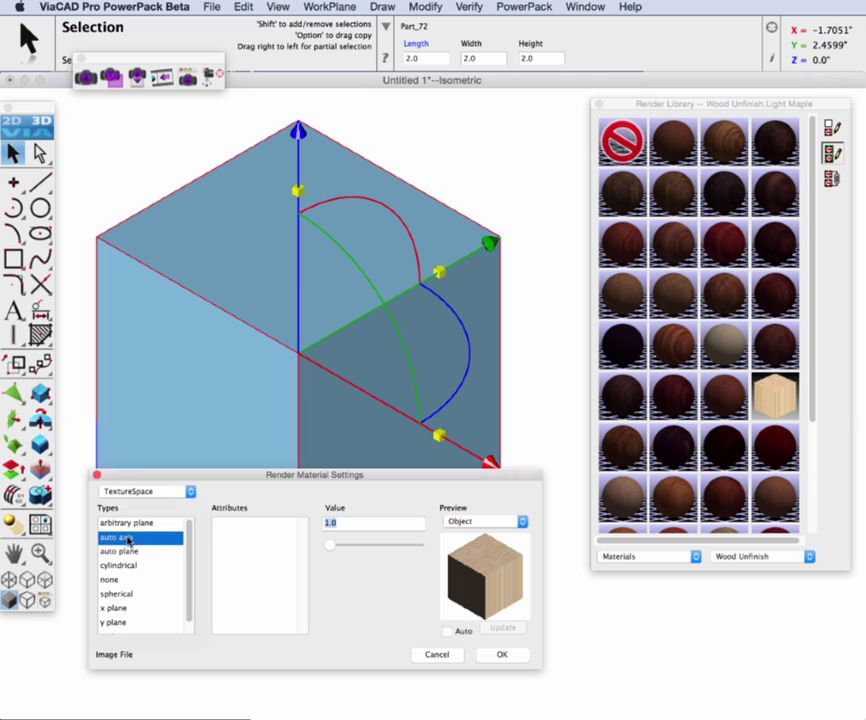
pyautogui.click(500, 655)
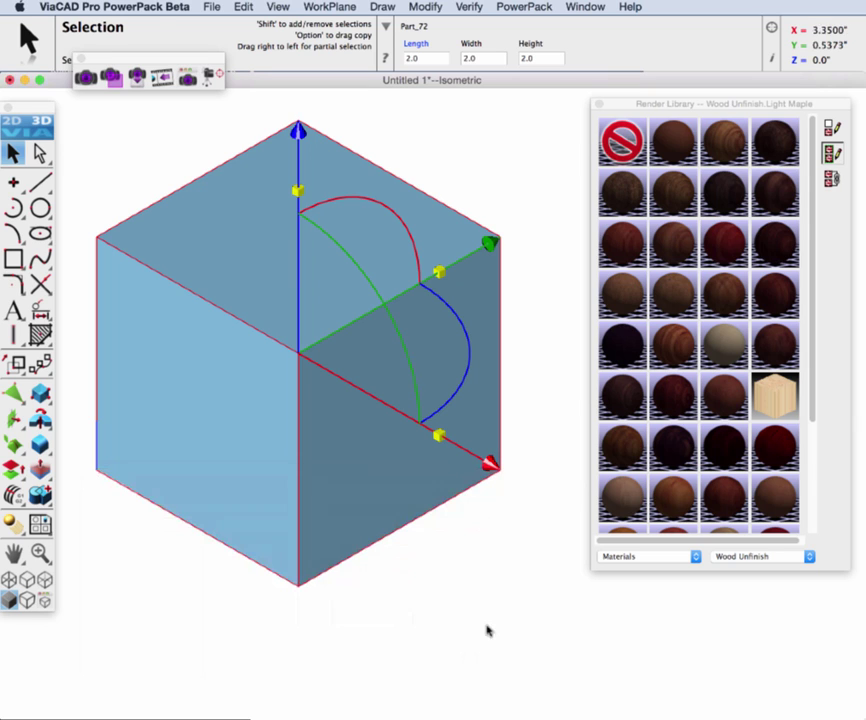
pyautogui.click(86, 77)
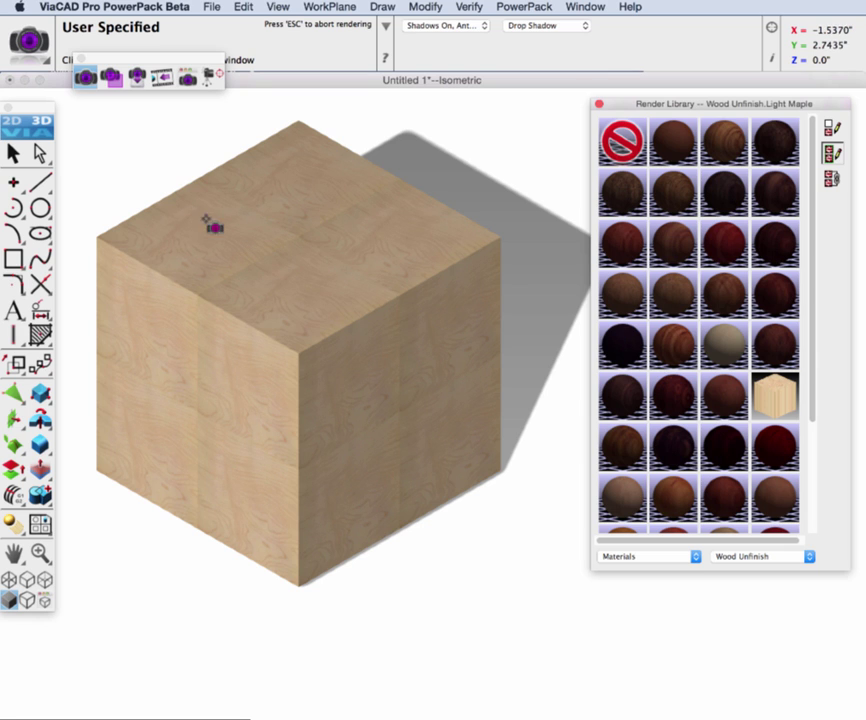
# In the cube's Render Material Settings, change the Light Maple image scale to 2
pyautogui.click(222, 234)
pyautogui.rightClick(226, 228)
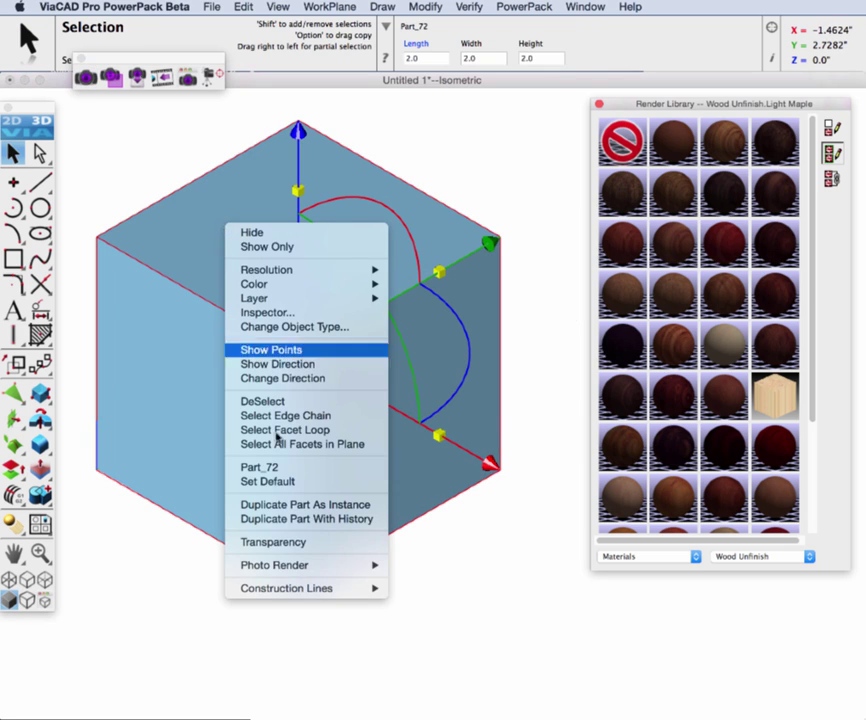
pyautogui.moveTo(280, 568)
pyautogui.click(415, 580)
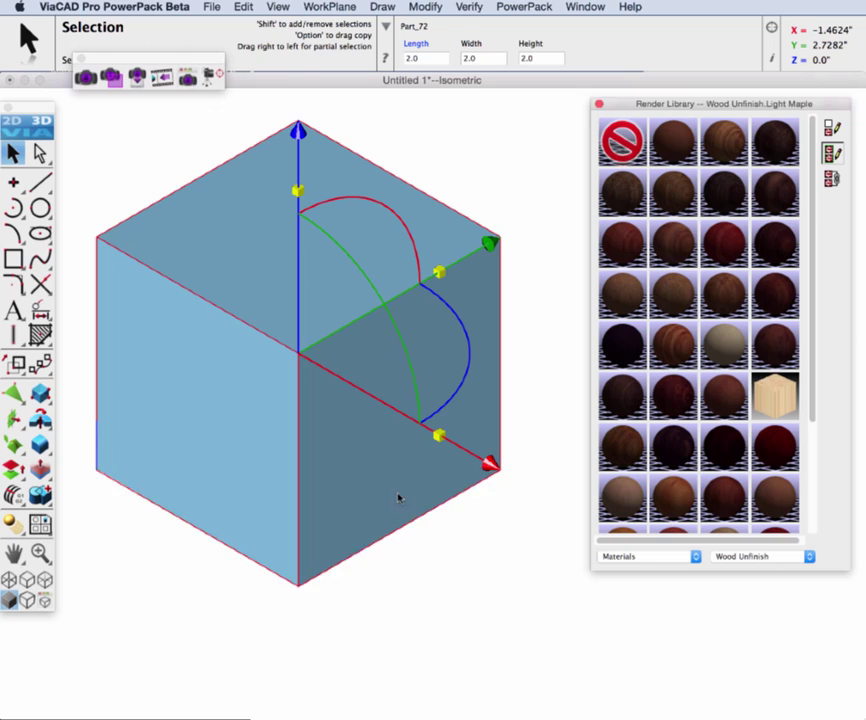
pyautogui.moveTo(327, 476); pyautogui.dragTo(327, 277)
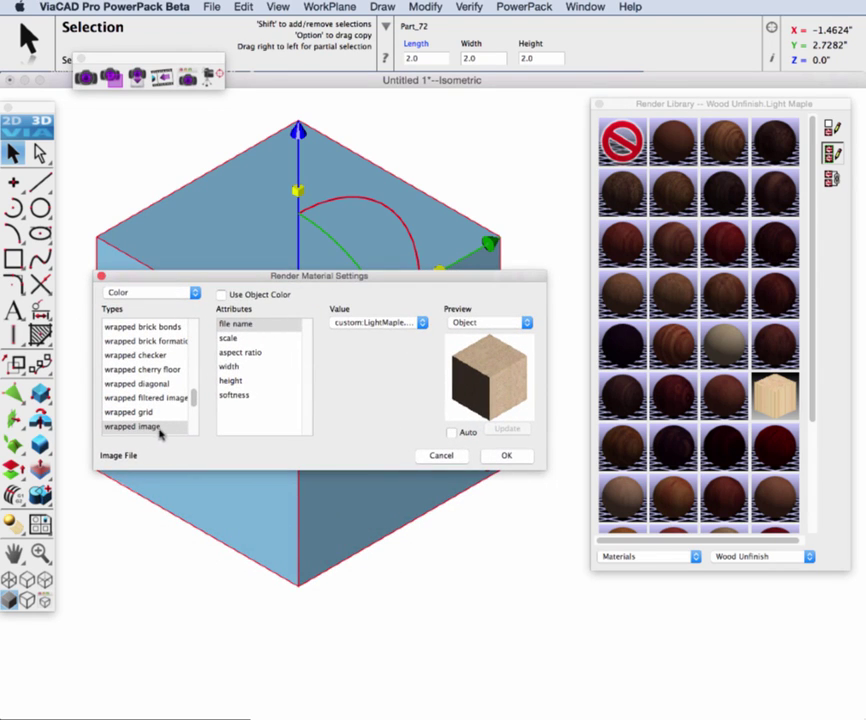
pyautogui.click(230, 339)
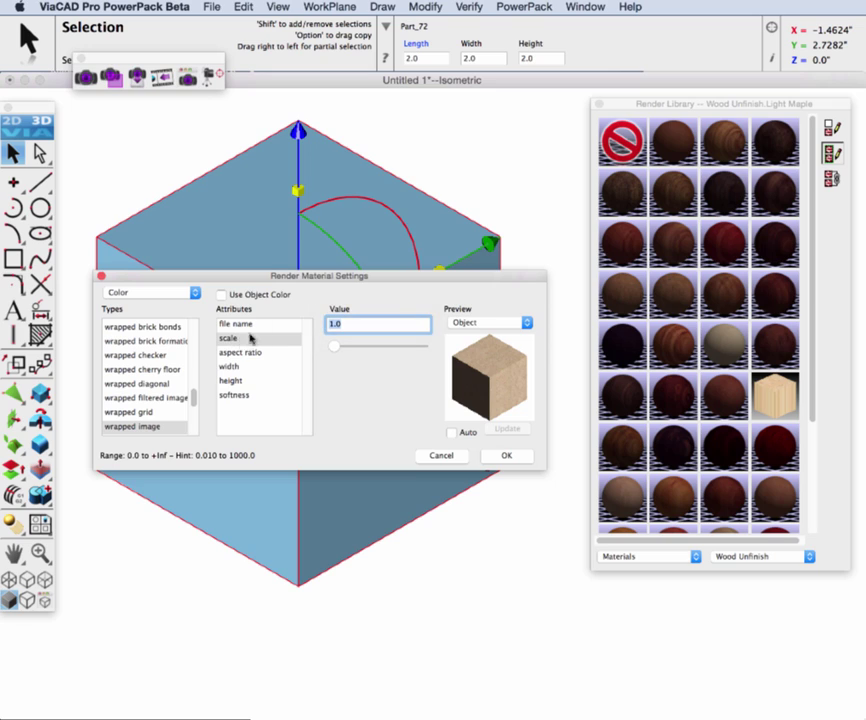
pyautogui.click(355, 323)
pyautogui.moveTo(355, 323); pyautogui.dragTo(318, 320)
pyautogui.write('2')
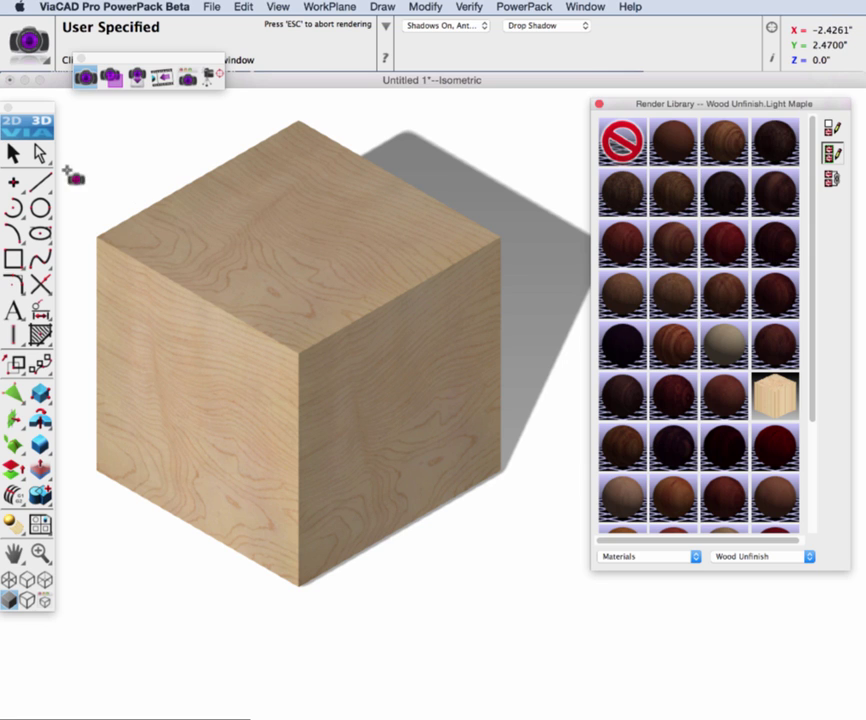
# Change the block's material type to pine in Render Material Settings and accept
pyautogui.click(13, 152)
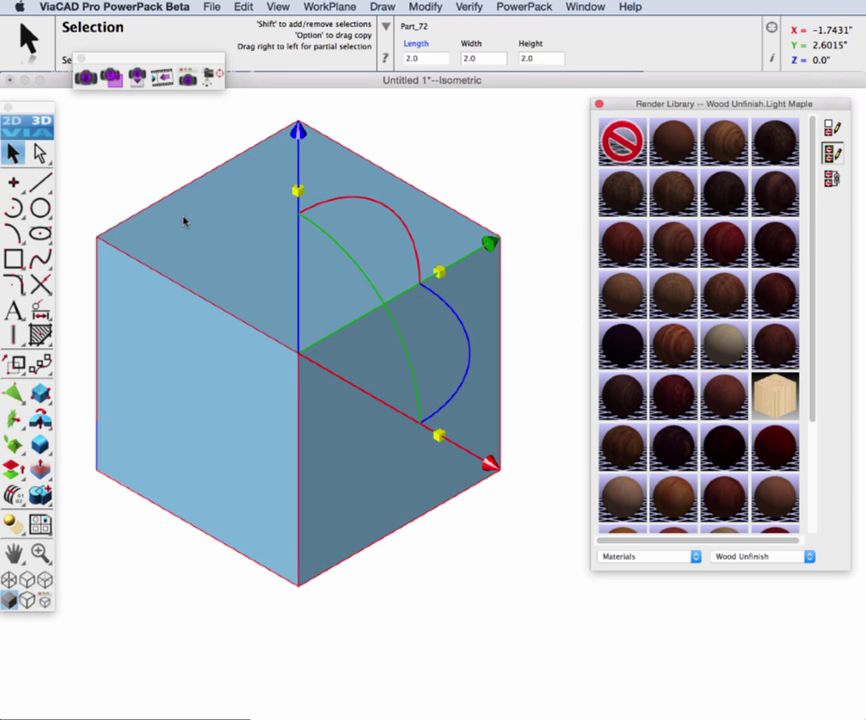
pyautogui.rightClick(184, 221)
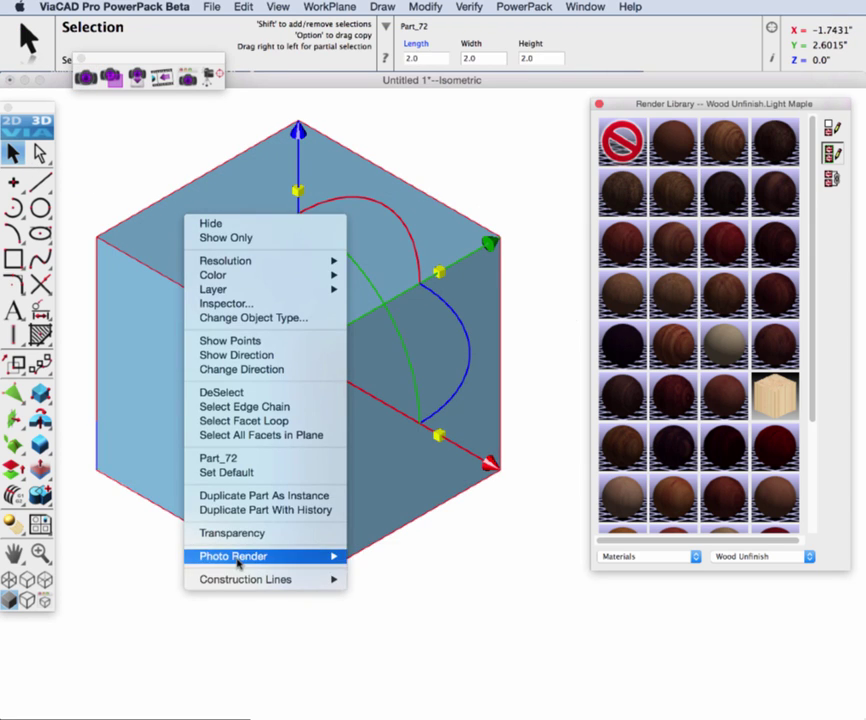
pyautogui.moveTo(234, 563)
pyautogui.click(397, 570)
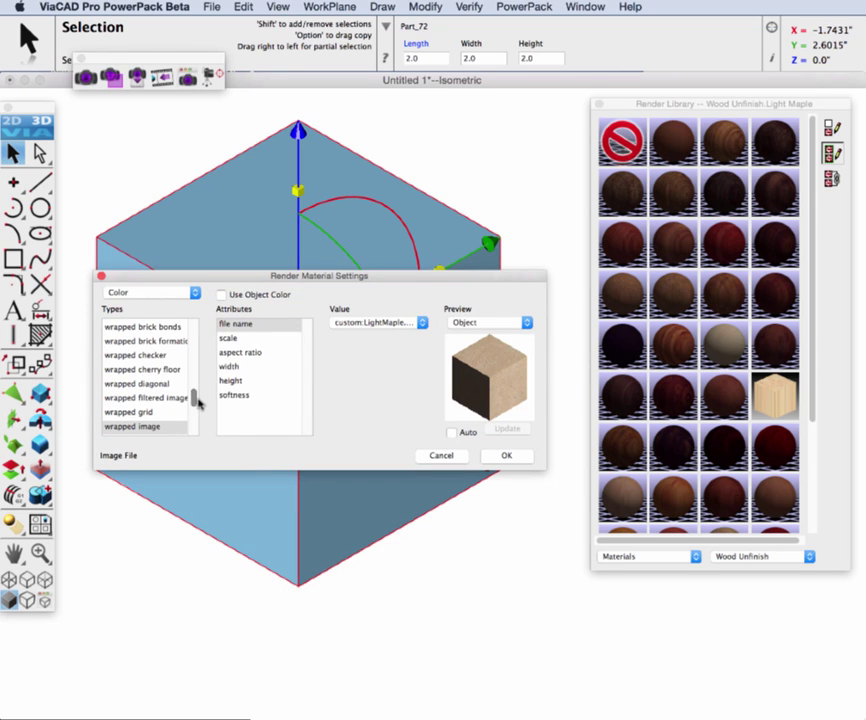
pyautogui.moveTo(193, 400); pyautogui.dragTo(193, 364)
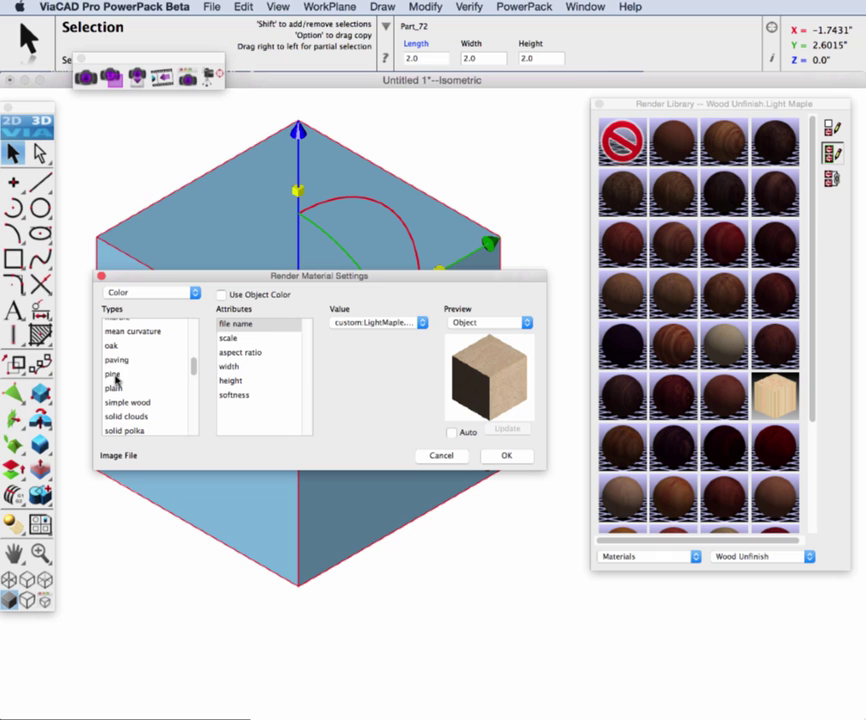
pyautogui.click(114, 377)
pyautogui.click(506, 455)
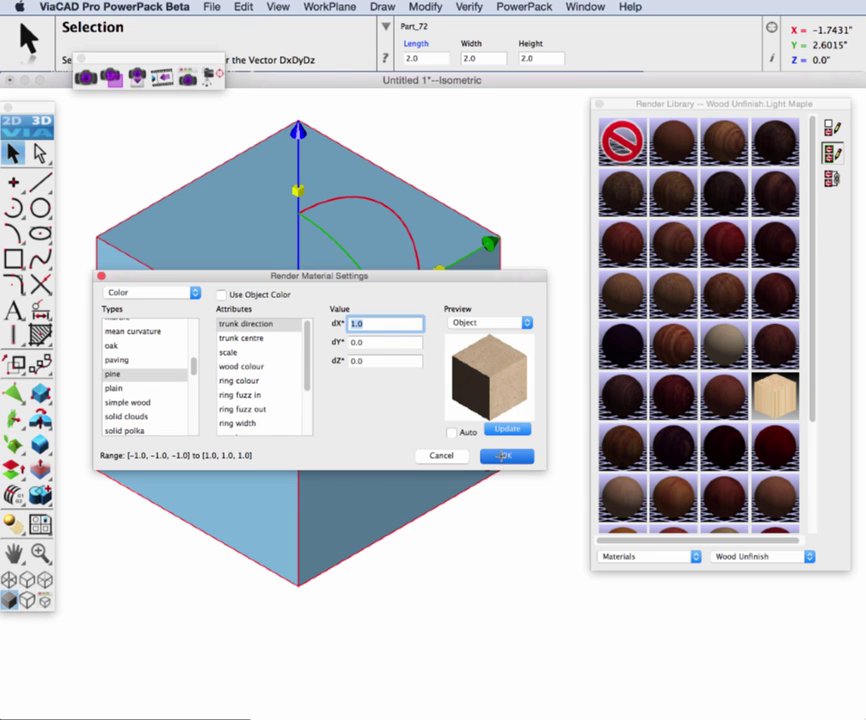
# Photo-render a close-up of the block's corner to check the pine grain
pyautogui.click(85, 77)
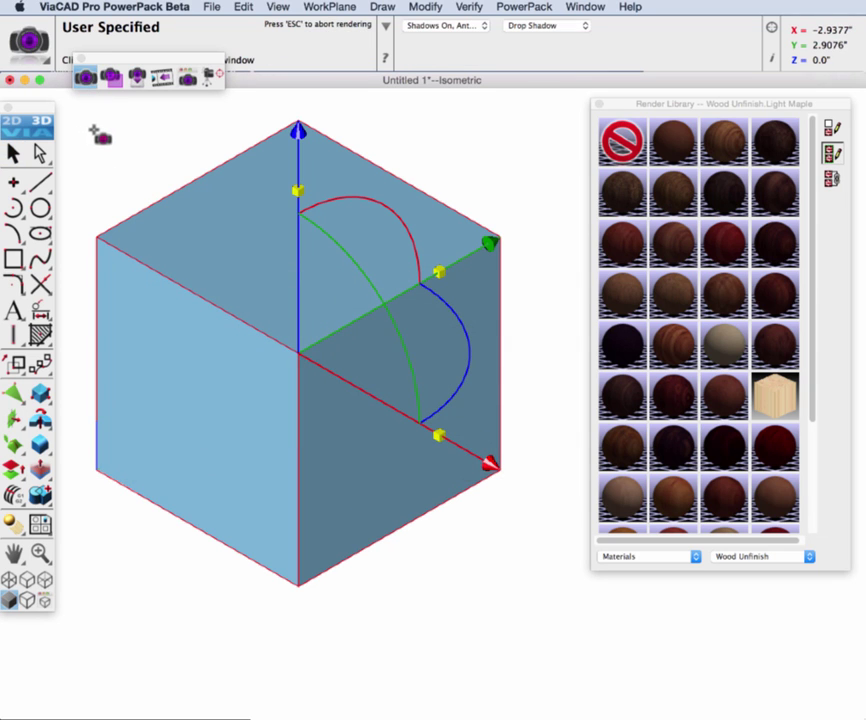
pyautogui.click(102, 137)
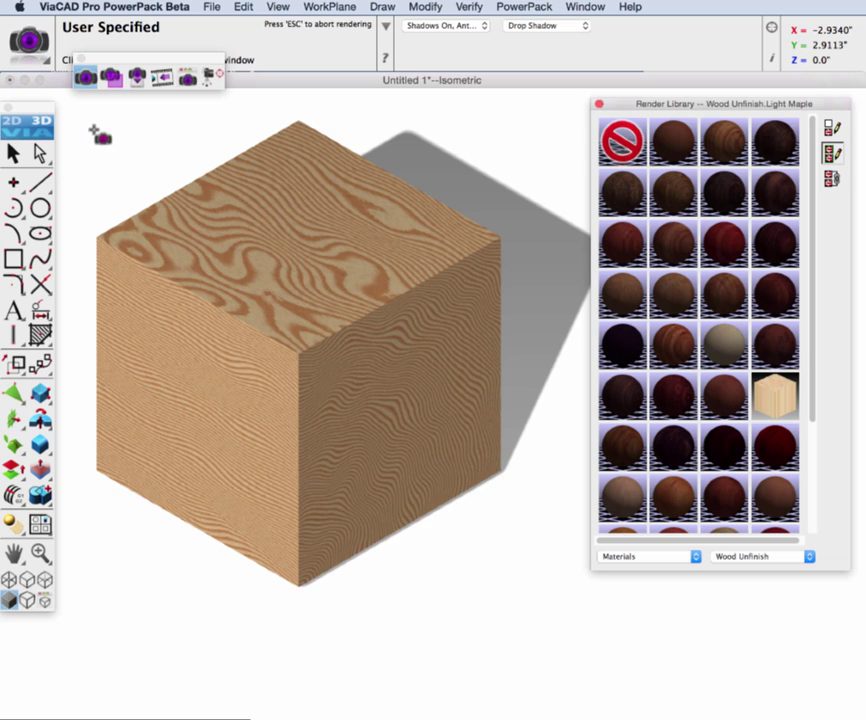
pyautogui.scroll(5, 305, 360)
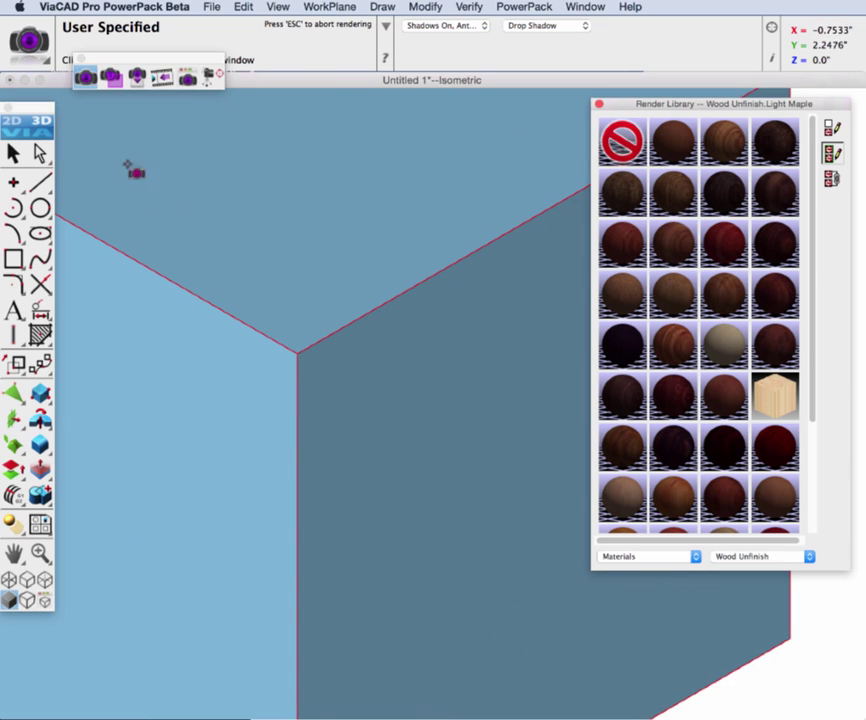
pyautogui.click(170, 177)
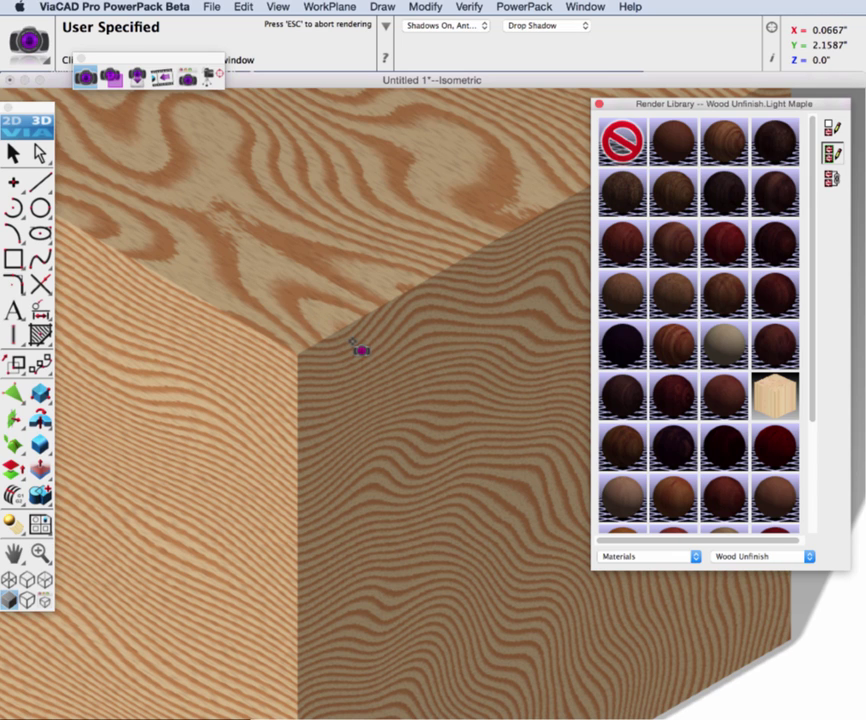
pyautogui.press('Escape')
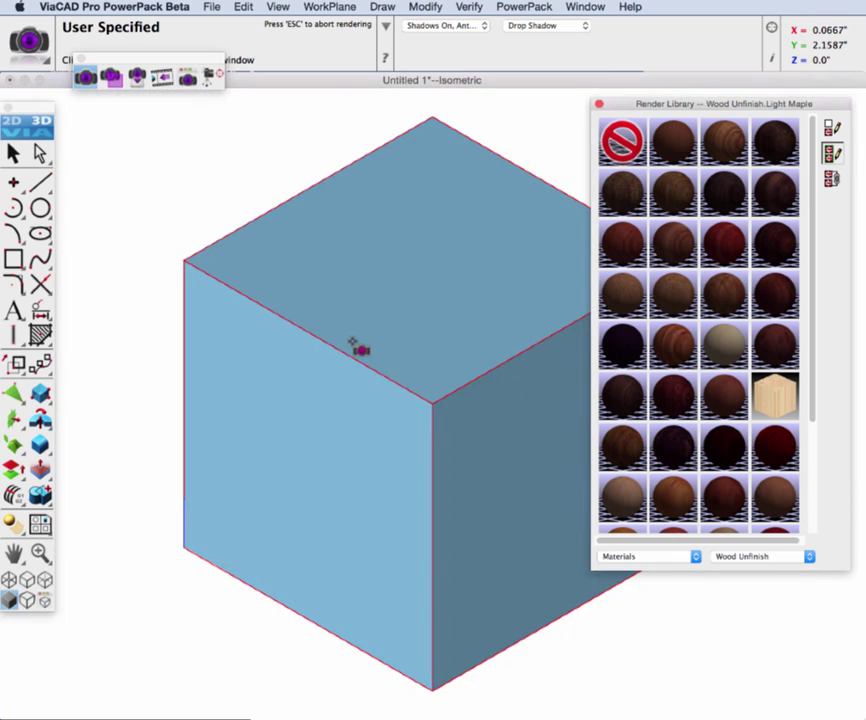
# Set the block's material type to maple, preview on Drawing, and update the preview
pyautogui.rightClick(321, 243)
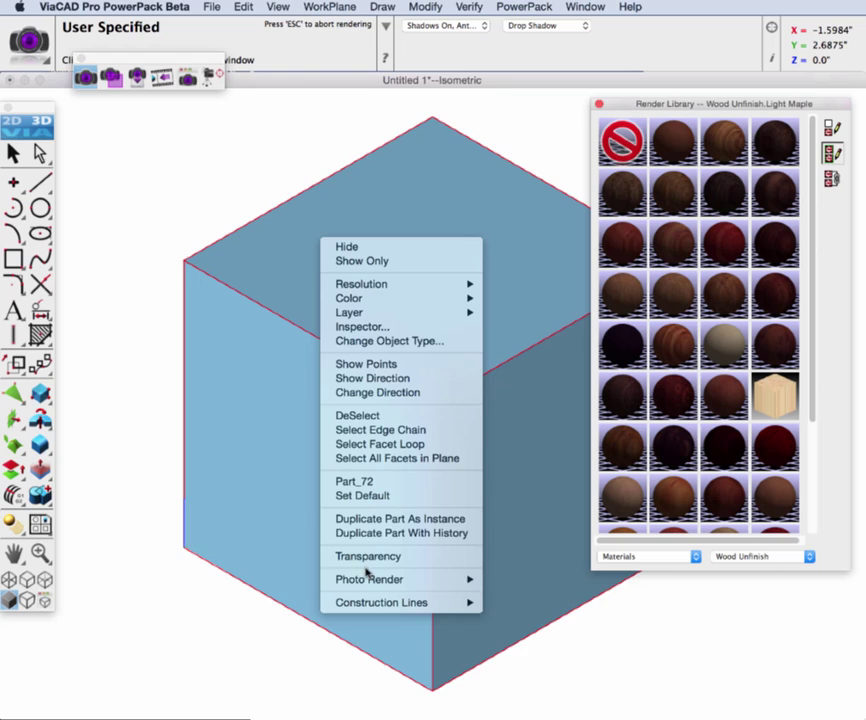
pyautogui.moveTo(360, 579)
pyautogui.click(533, 593)
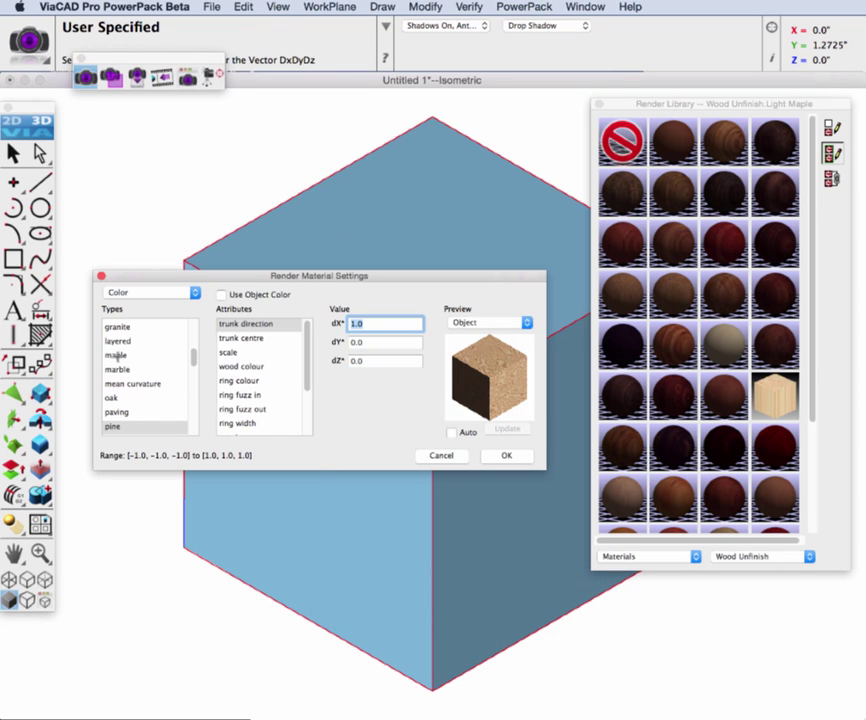
pyautogui.click(116, 355)
pyautogui.click(501, 323)
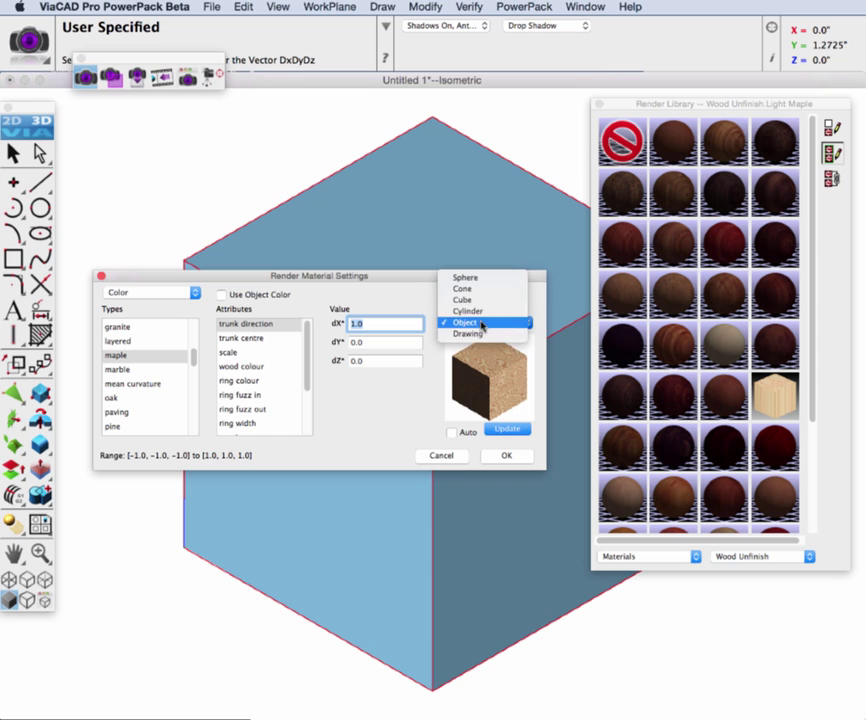
pyautogui.click(470, 334)
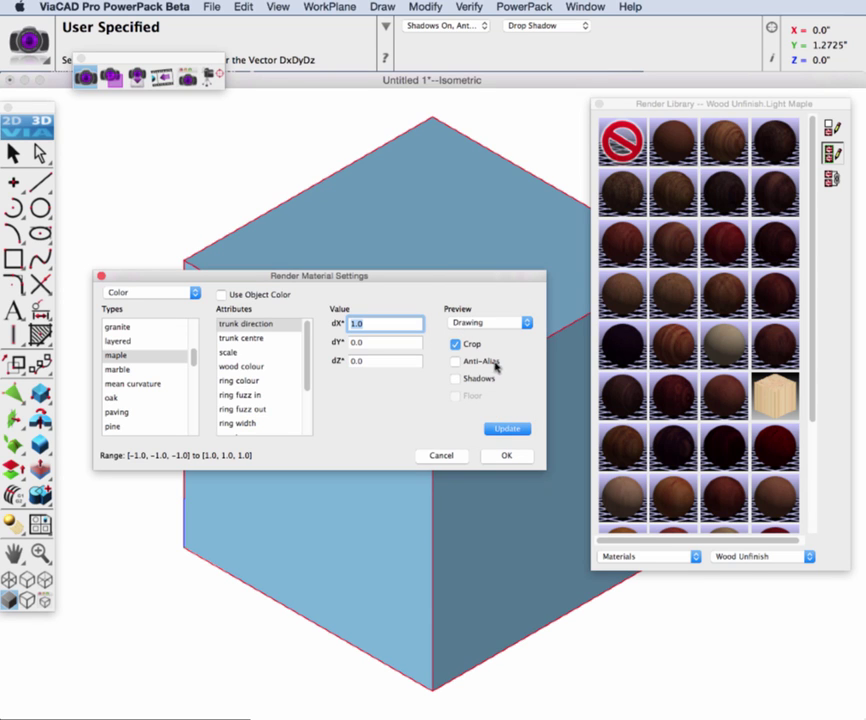
pyautogui.moveTo(483, 283); pyautogui.dragTo(497, 475)
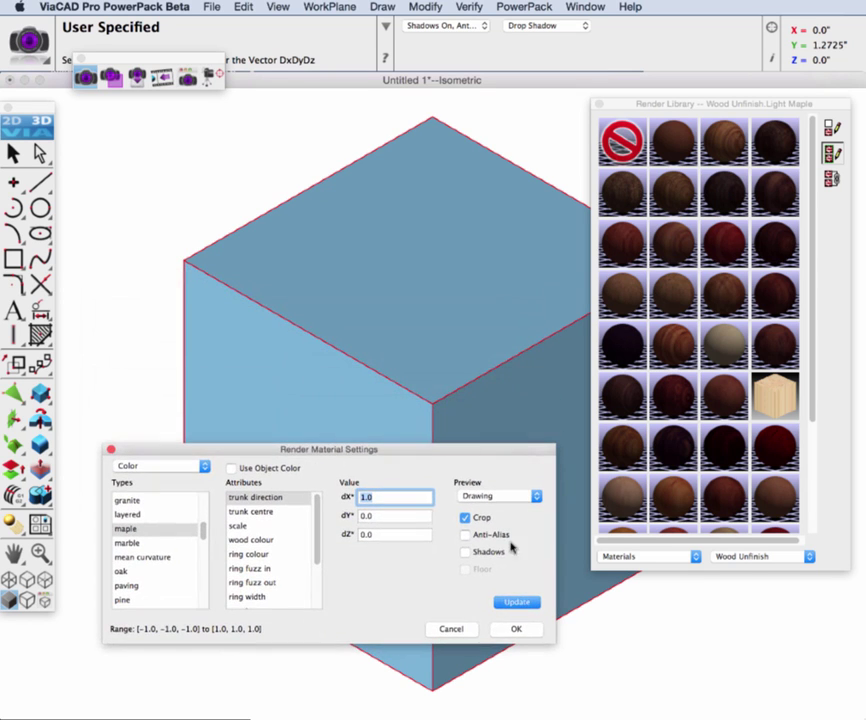
pyautogui.click(517, 602)
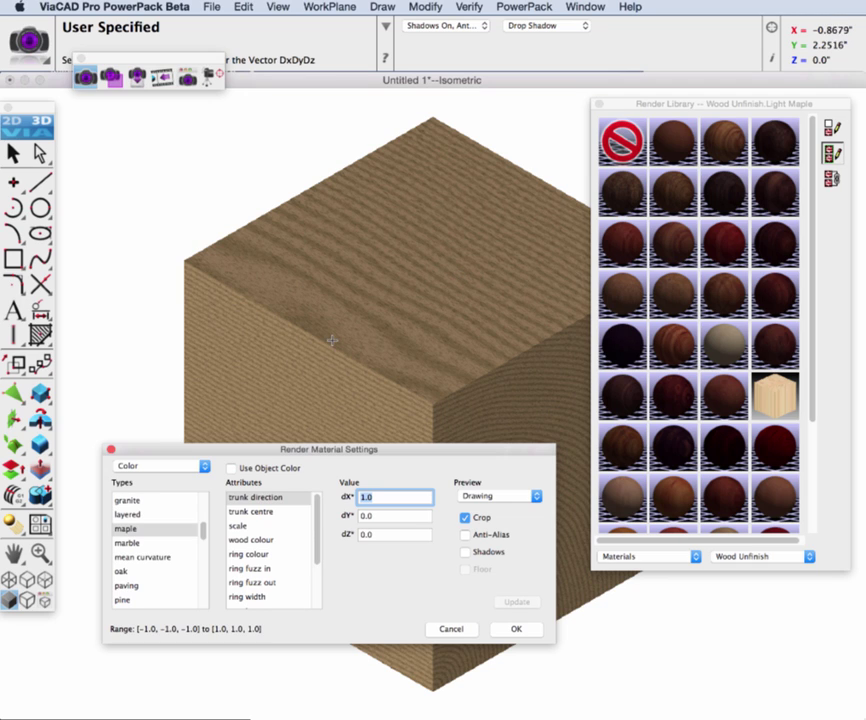
# Set the maple wood colour to RGB 232, 194, 147 and re-render the preview
pyautogui.click(252, 540)
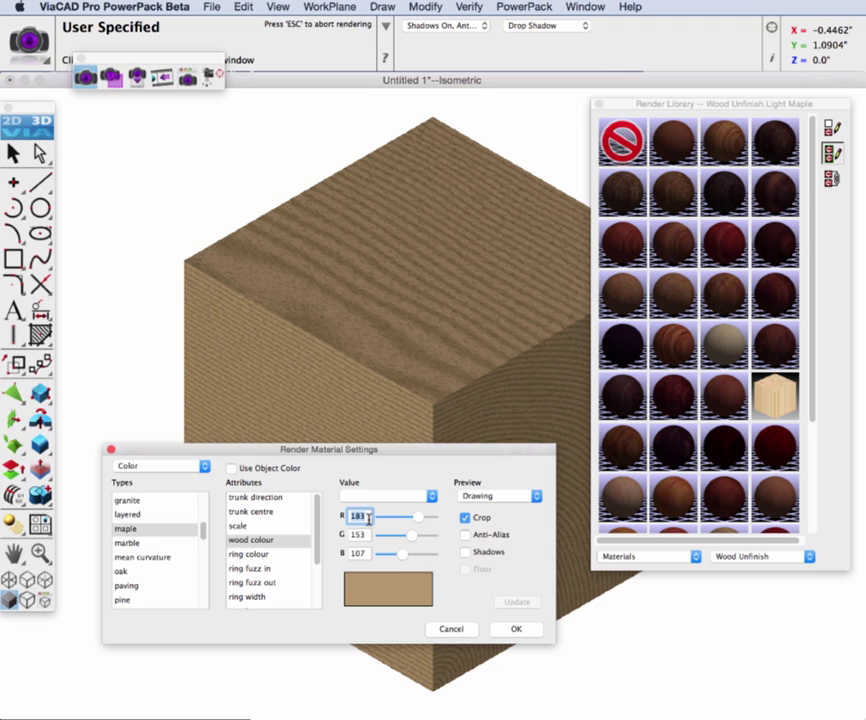
pyautogui.write('232')
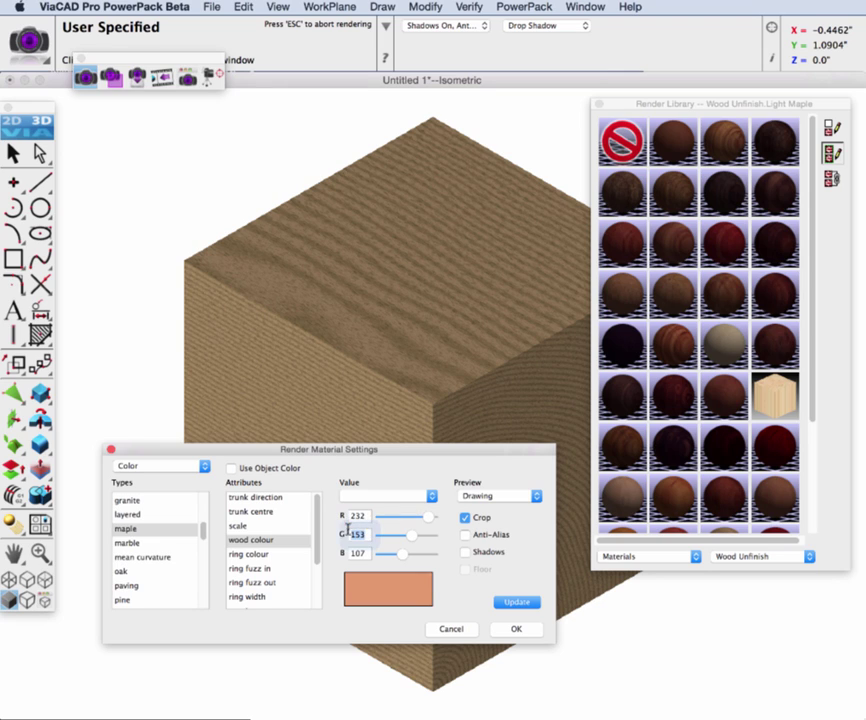
pyautogui.doubleClick(364, 535)
pyautogui.write('194')
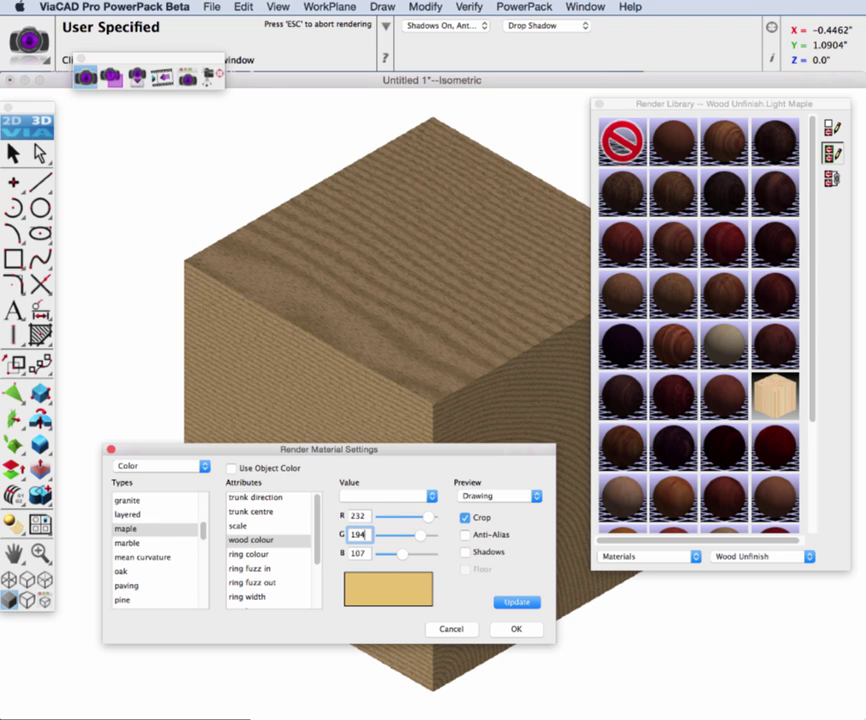
pyautogui.doubleClick(340, 553)
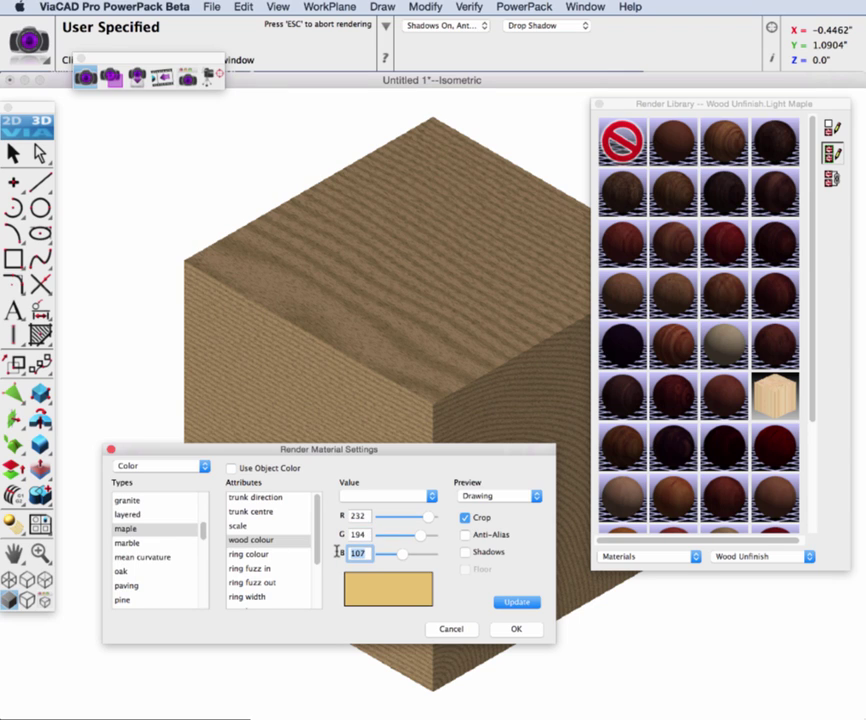
pyautogui.write('147')
pyautogui.click(517, 602)
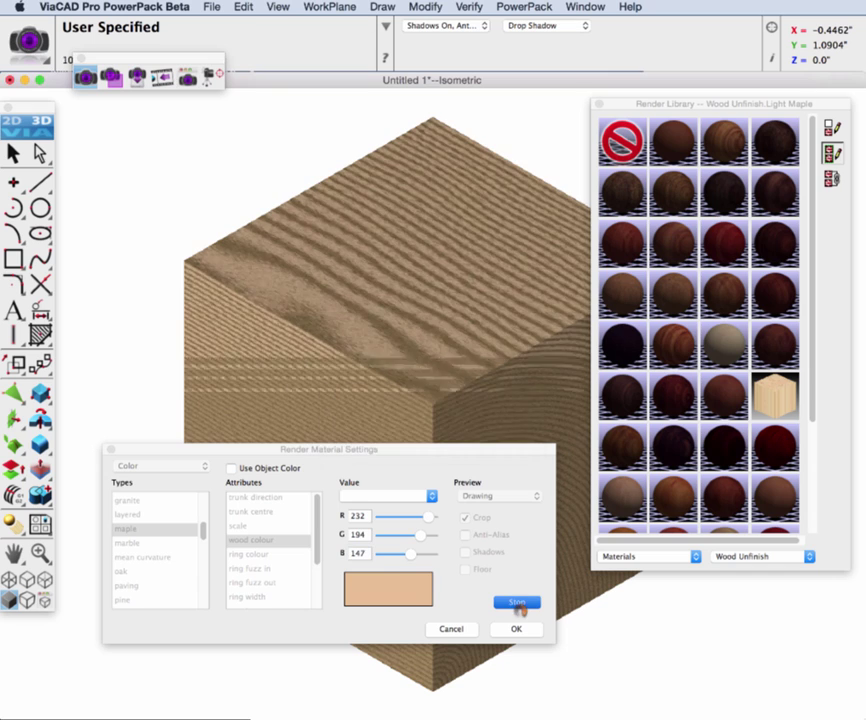
# Enter red 198 and green 144 for the maple ring colour
pyautogui.click(249, 555)
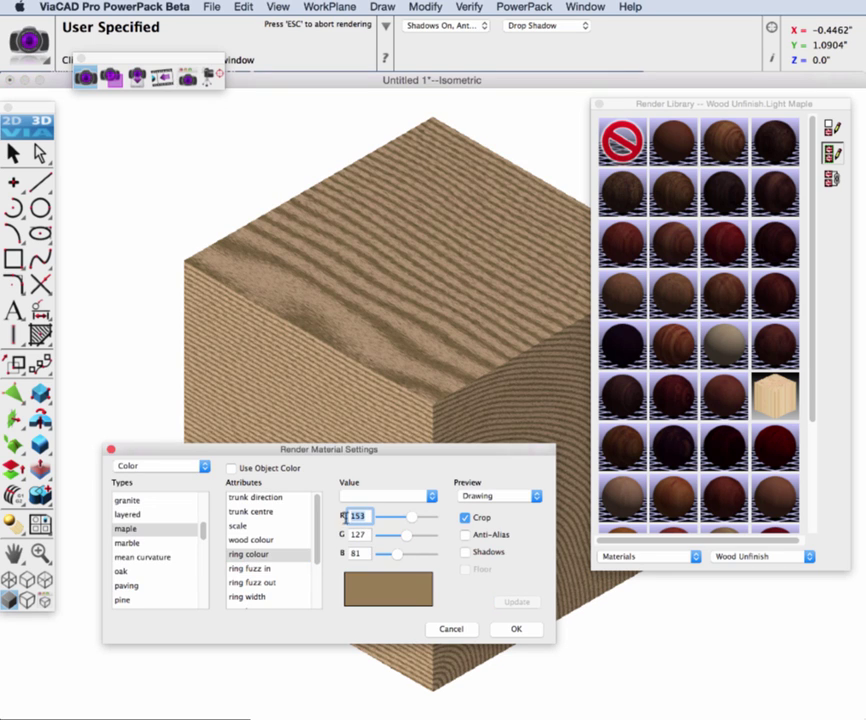
pyautogui.write('198')
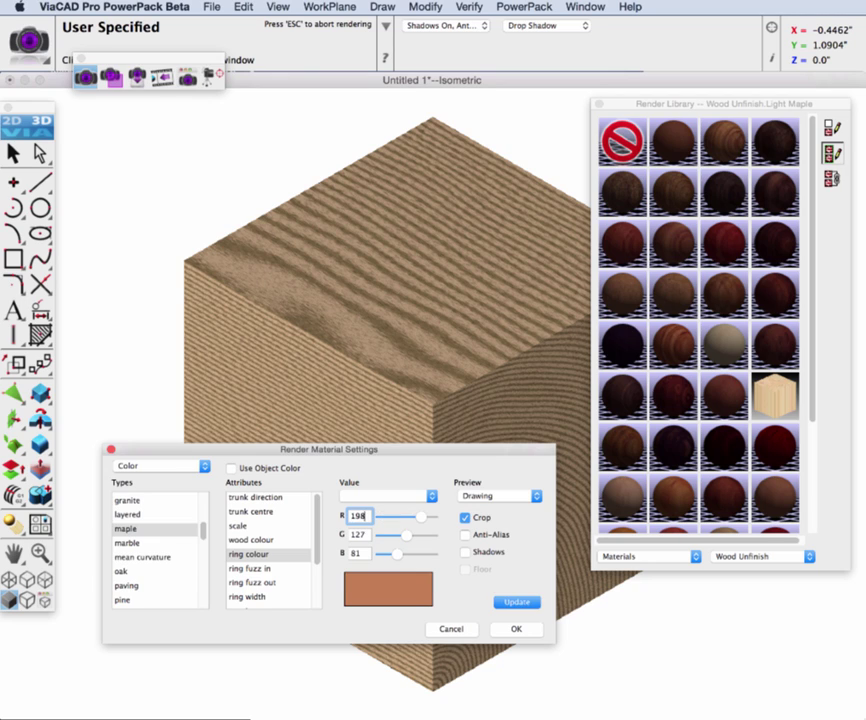
pyautogui.press('Tab')
pyautogui.write('144')
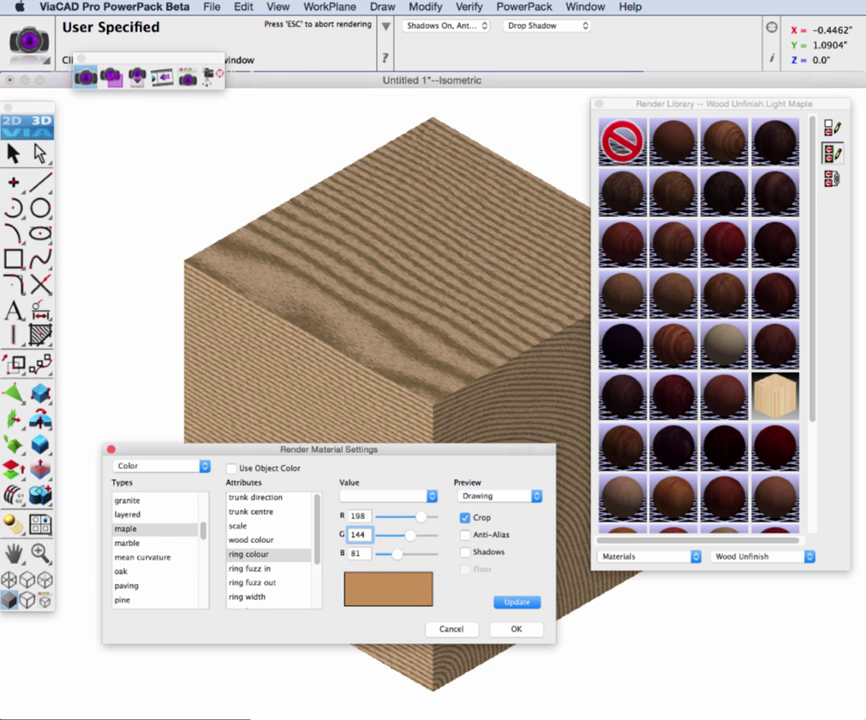
pyautogui.press('Tab')
# Finish the ring colour with blue 86 and re-render the preview
pyautogui.write('86')
pyautogui.click(515, 602)
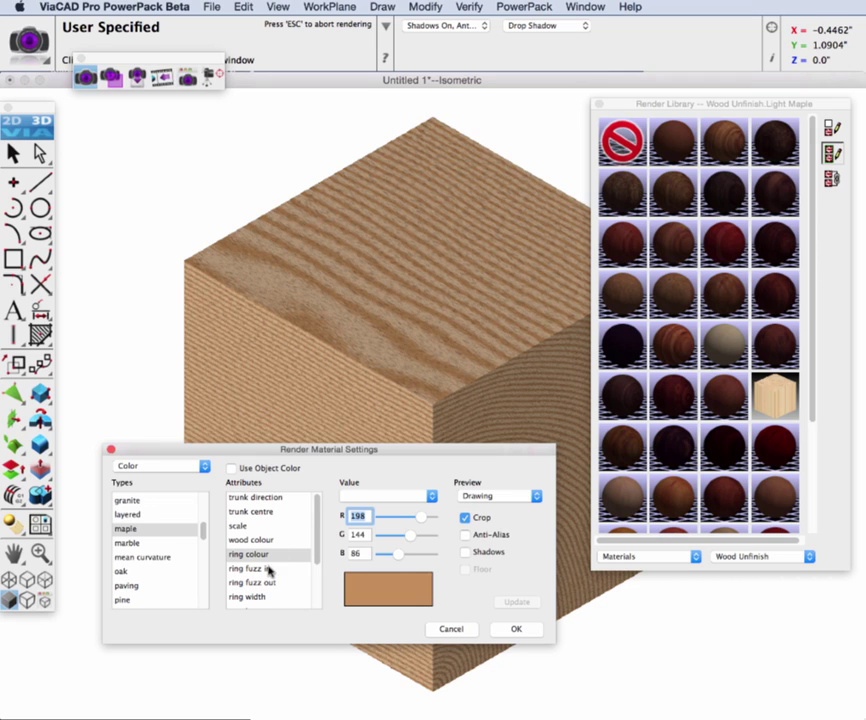
pyautogui.moveTo(318, 555); pyautogui.dragTo(315, 598)
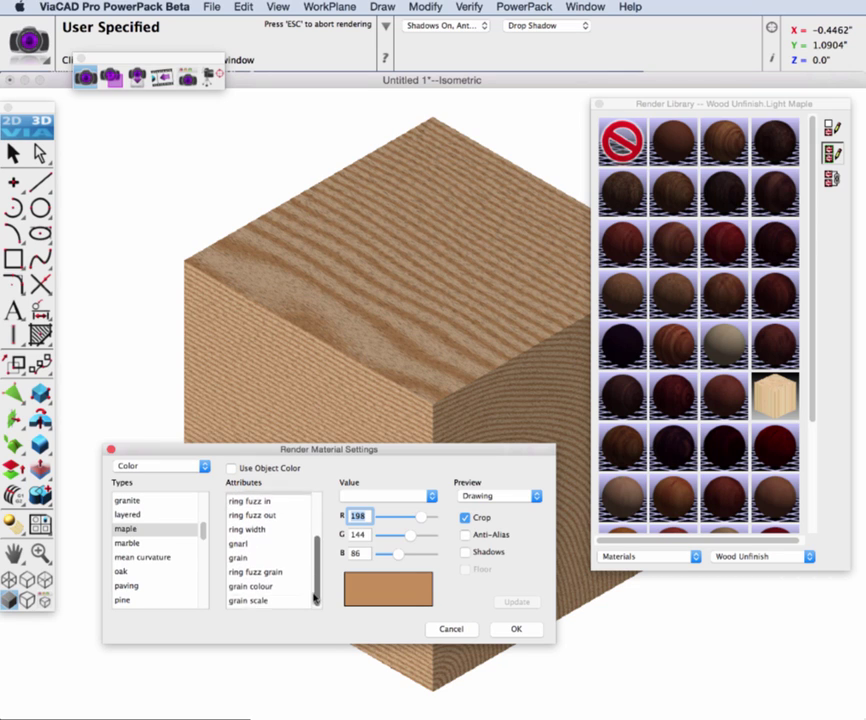
# Raise the maple grain colour's red to 203, preview it, and accept the material
pyautogui.click(240, 557)
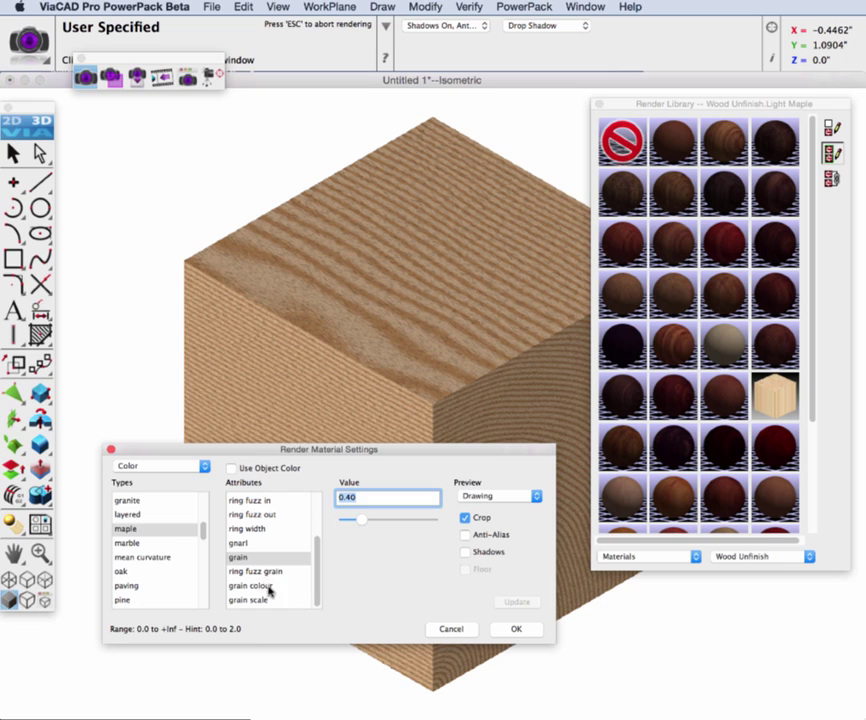
pyautogui.click(262, 586)
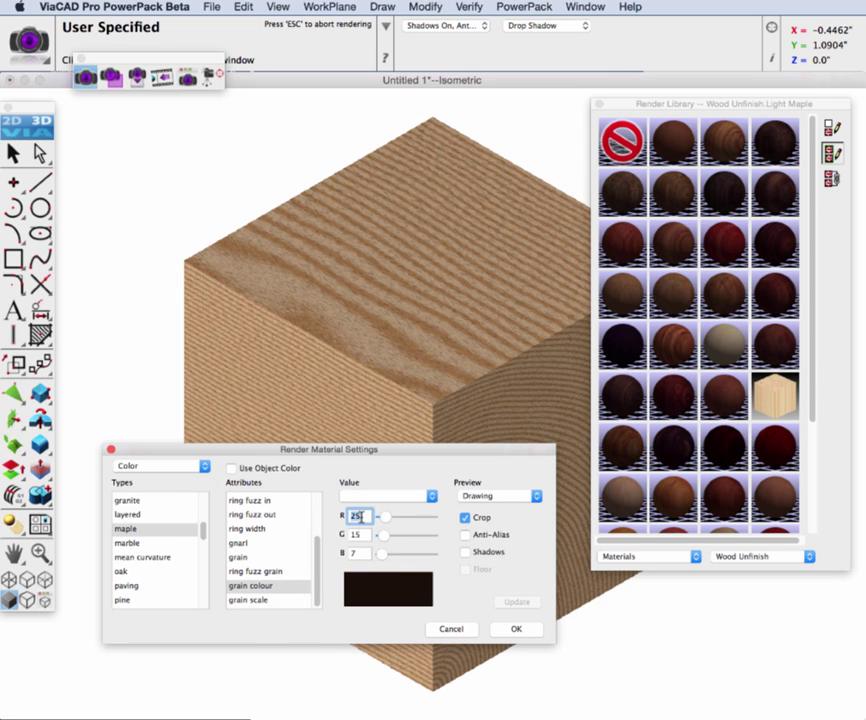
pyautogui.moveTo(384, 517); pyautogui.dragTo(421, 519)
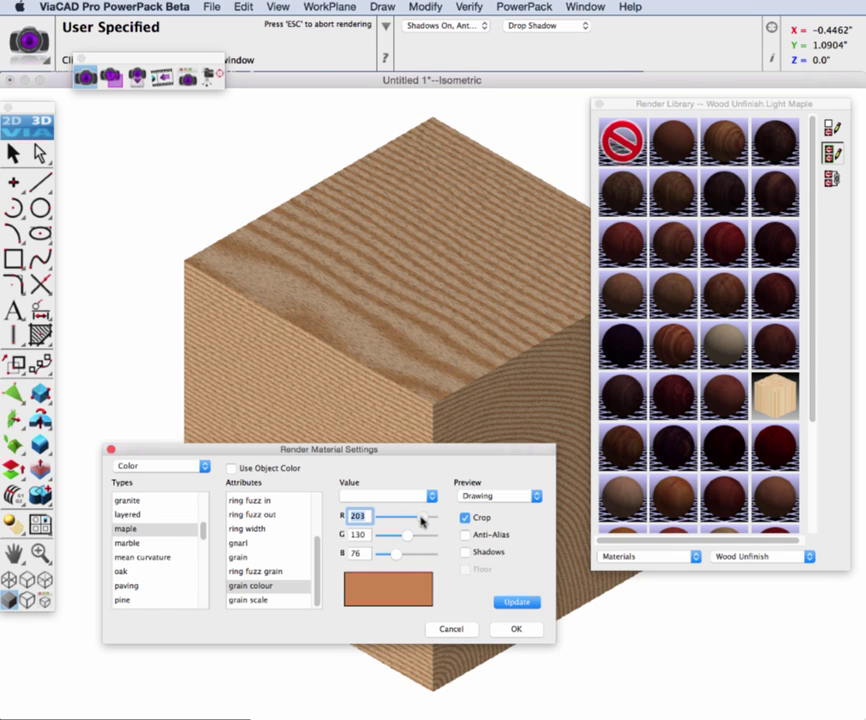
pyautogui.click(518, 604)
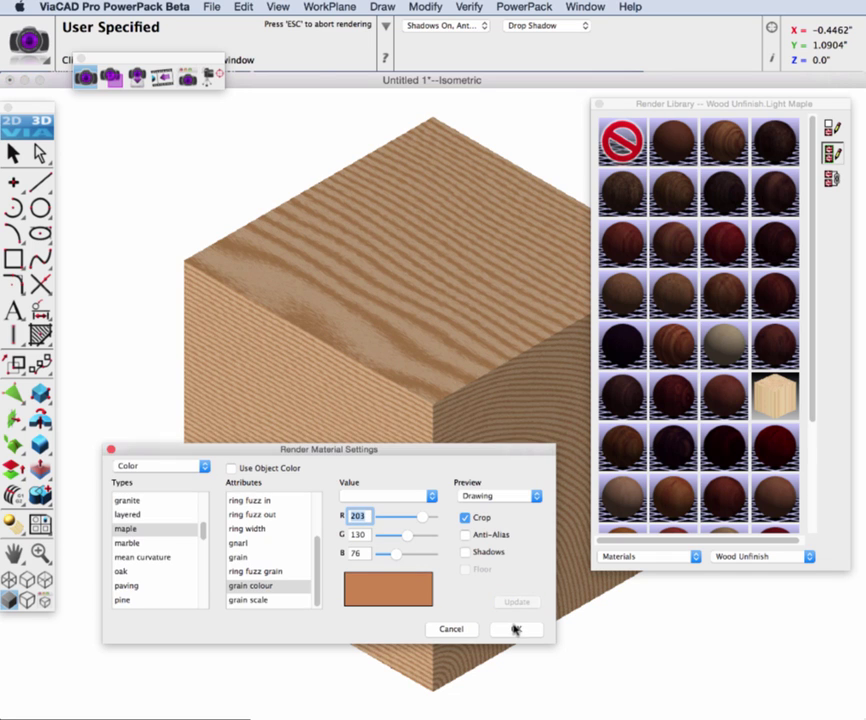
pyautogui.click(517, 628)
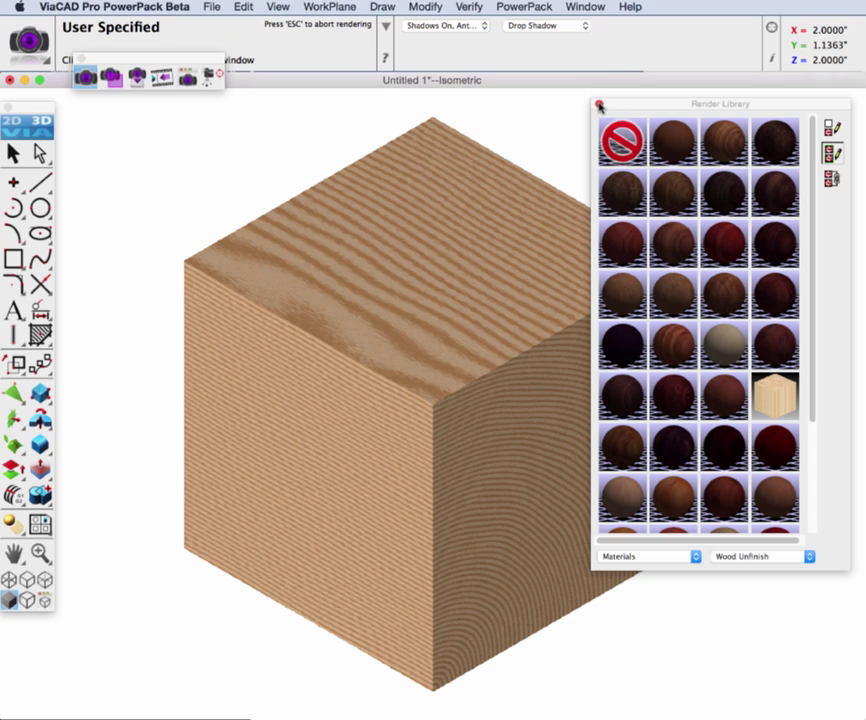
# Close the Render Library panel, leaving the rendered maple block in view
pyautogui.click(599, 105)
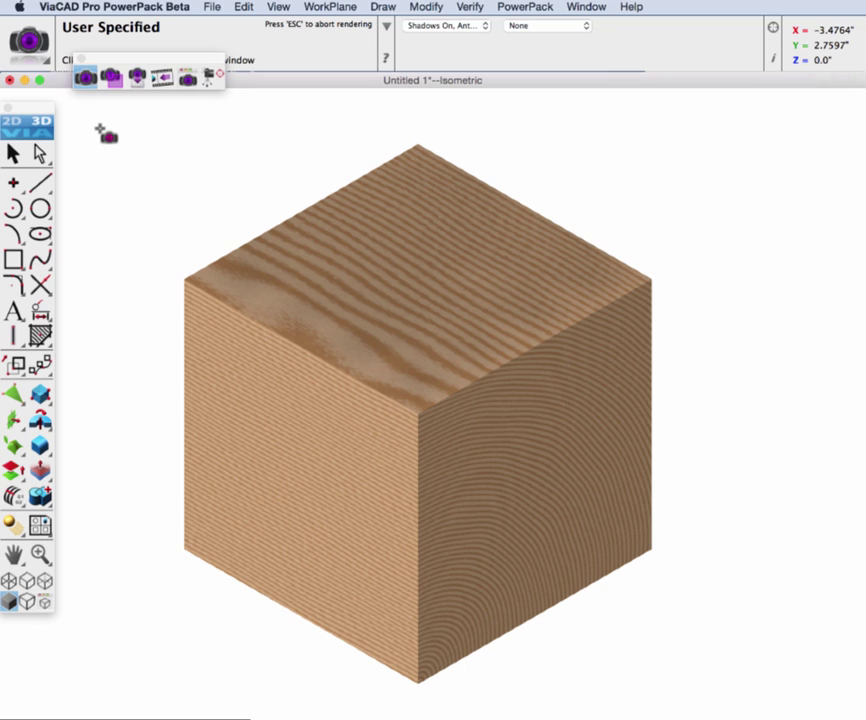
# Copy the 2-inch block beside the original in trimetric wireframe, then photo-render both shaded
pyautogui.click(13, 153)
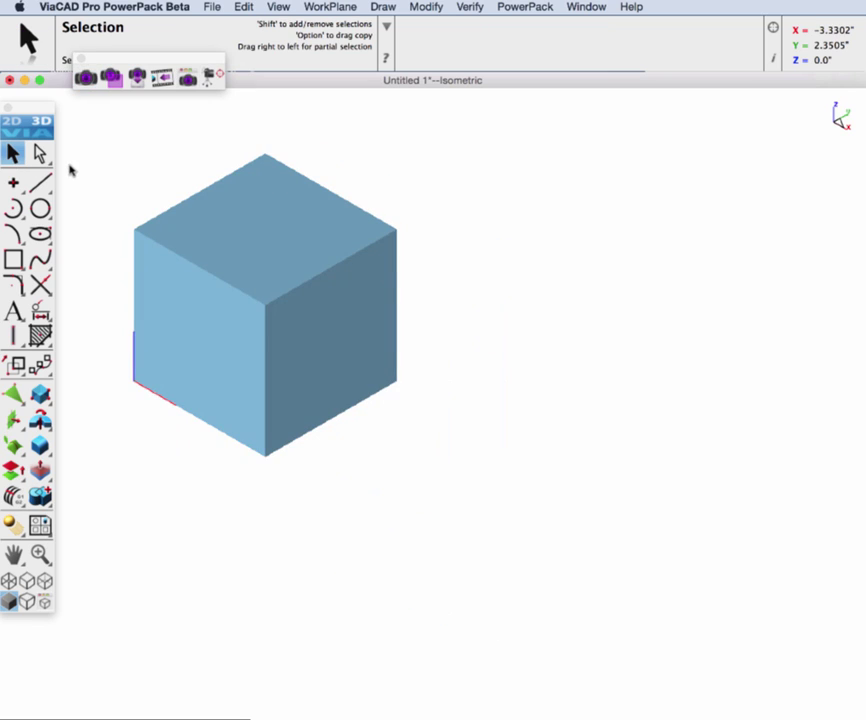
pyautogui.click(380, 358)
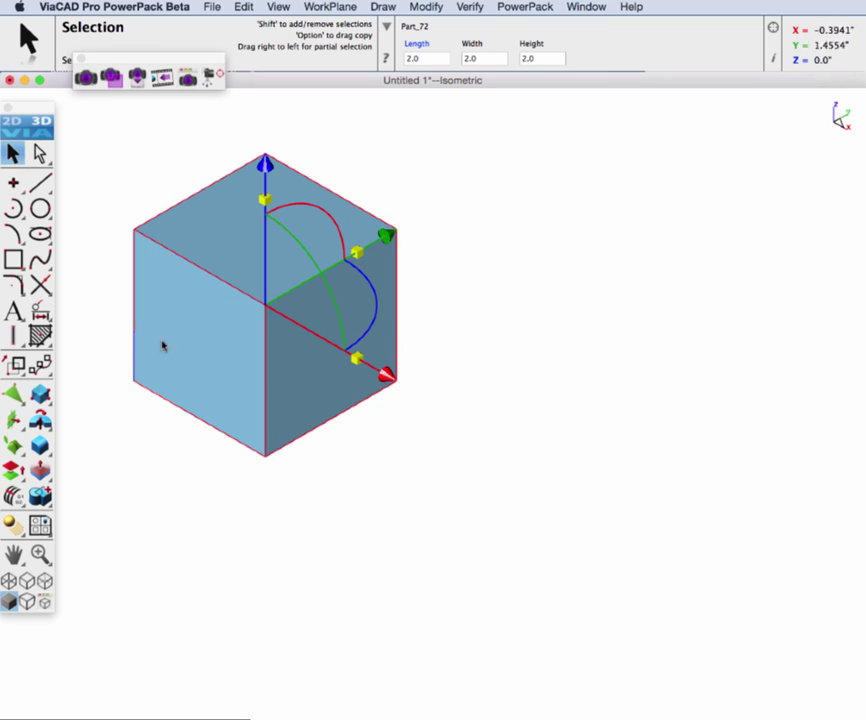
pyautogui.press('F8')
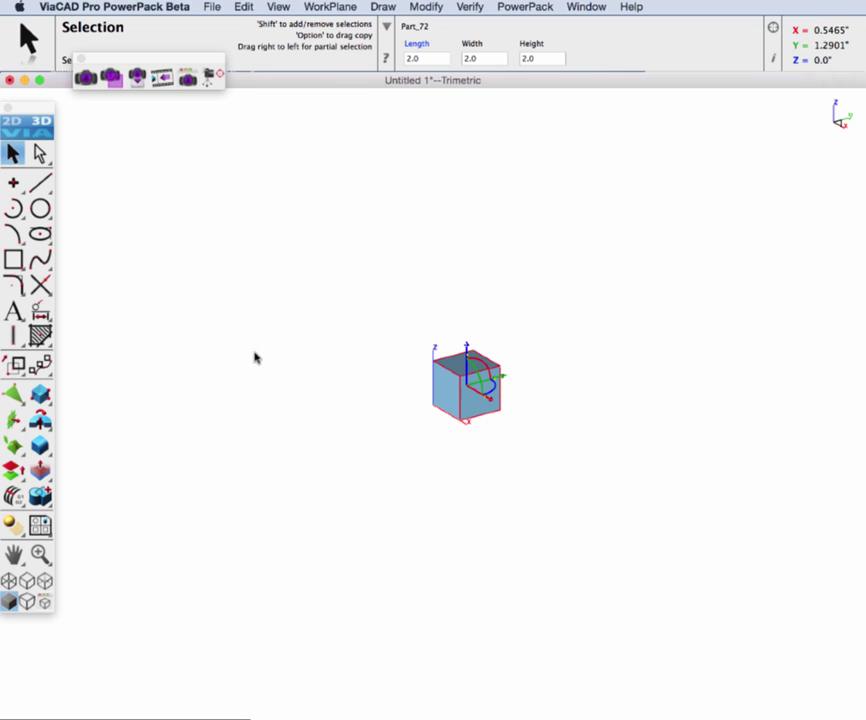
pyautogui.scroll(-2, 259, 358)
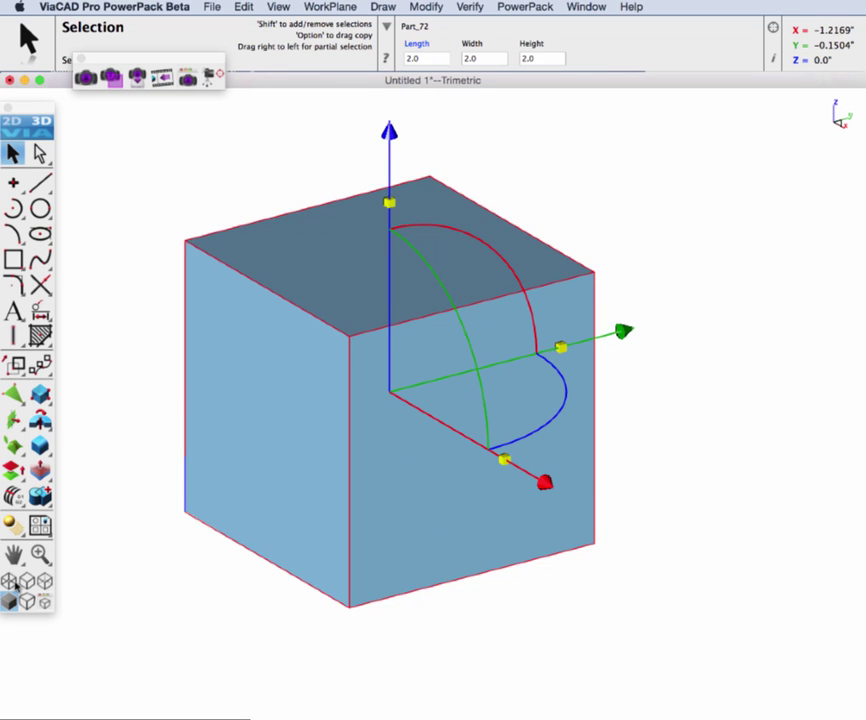
pyautogui.press('F5')
pyautogui.keyDown('alt'); pyautogui.moveTo(432, 449); pyautogui.dragTo(184, 510); pyautogui.keyUp('alt')
pyautogui.click(226, 199)
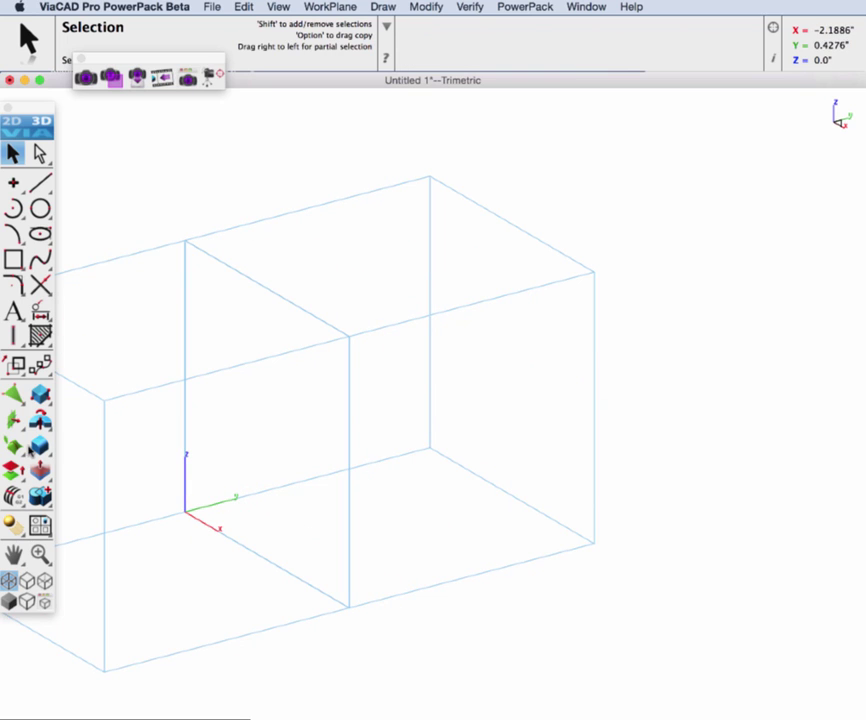
pyautogui.click(8, 601)
pyautogui.moveTo(80, 500); pyautogui.dragTo(152, 447, button='middle')
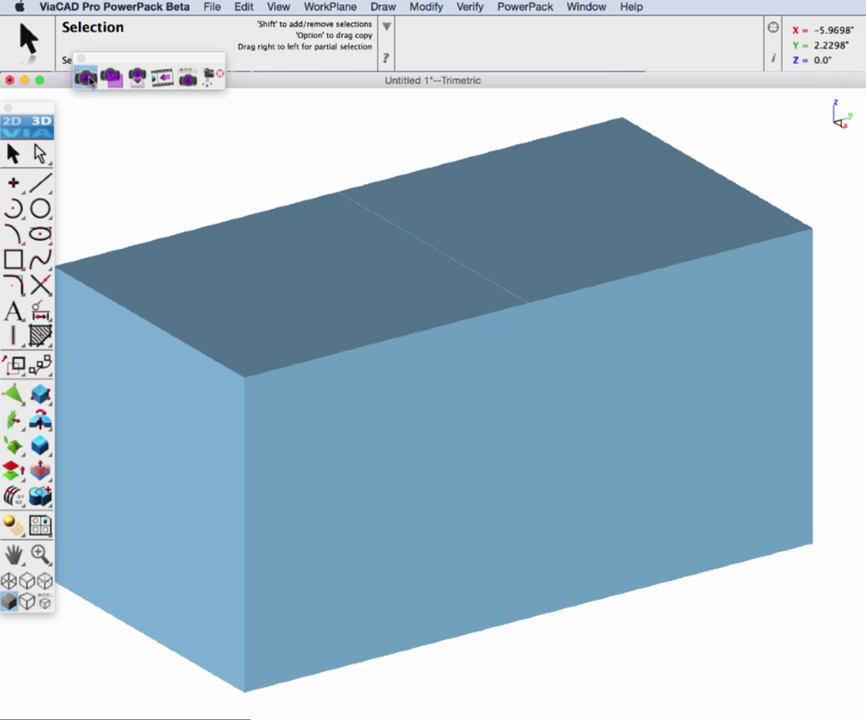
pyautogui.click(85, 77)
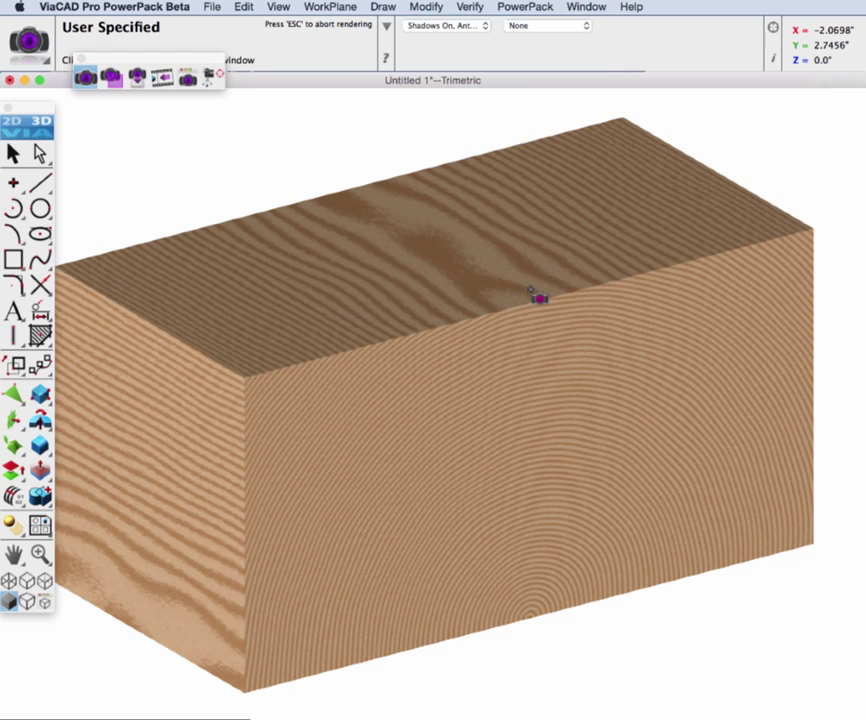
# Point the copied block's maple trunk direction straight down (0, 0, -1) and re-render both blocks
pyautogui.click(13, 152)
pyautogui.rightClick(180, 281)
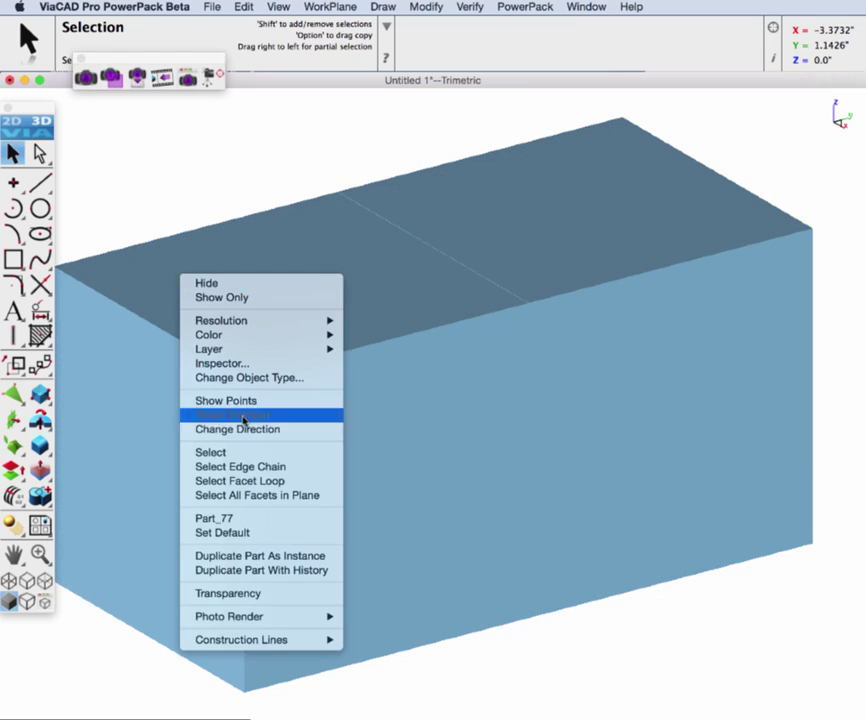
pyautogui.moveTo(305, 620)
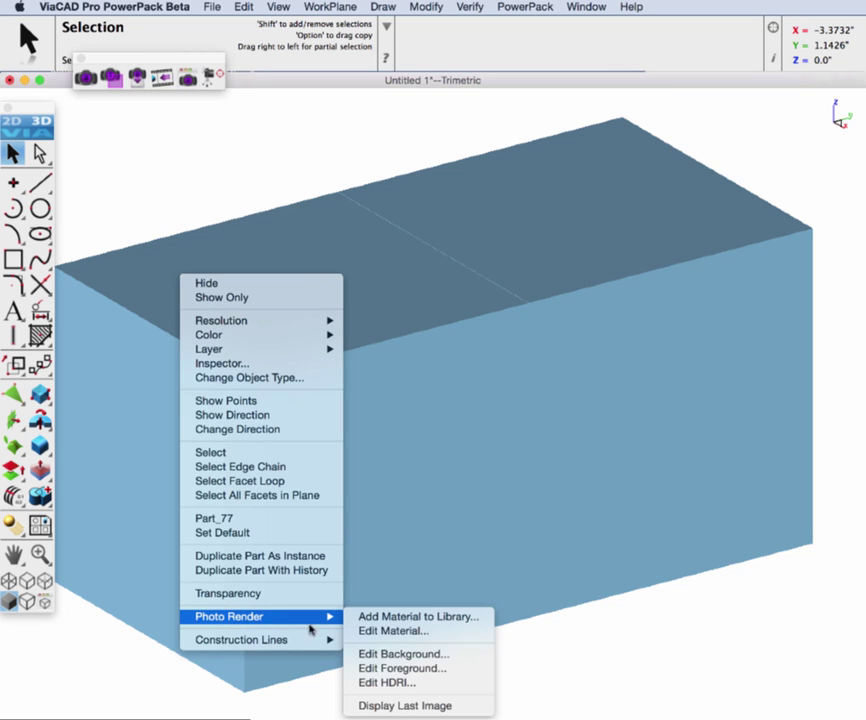
pyautogui.click(391, 631)
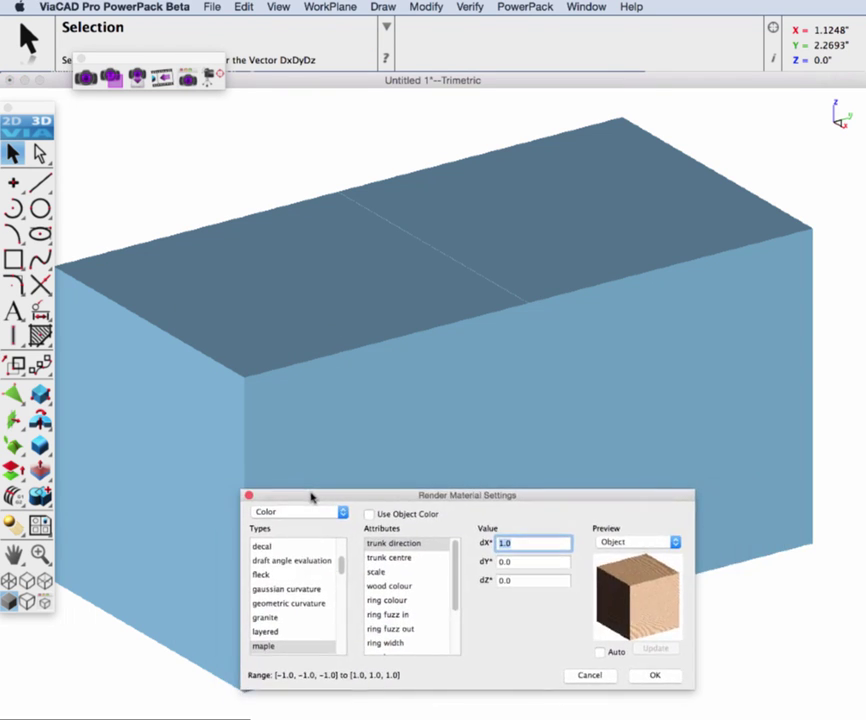
pyautogui.click(396, 543)
pyautogui.click(244, 376)
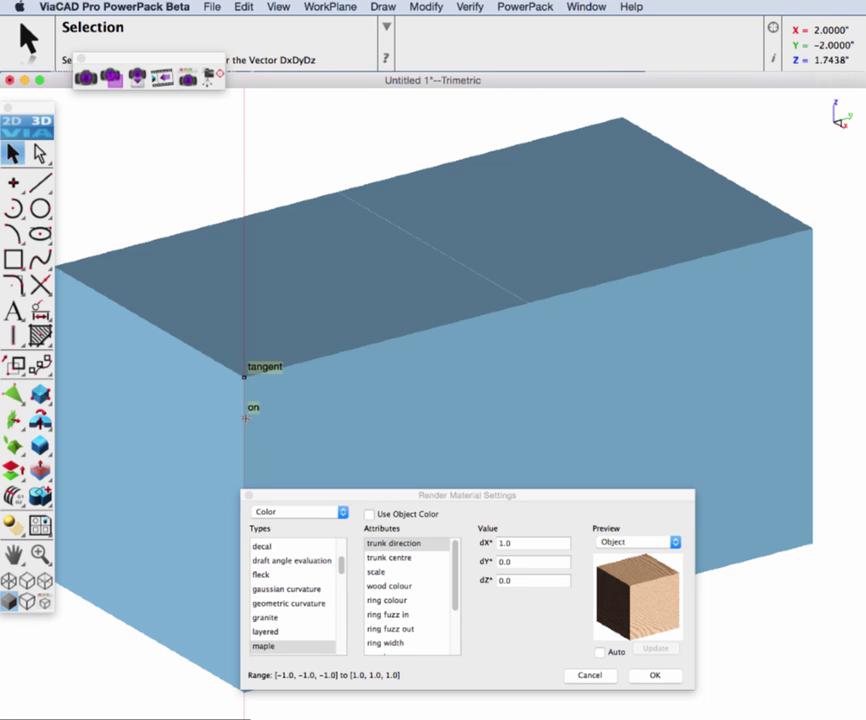
pyautogui.click(247, 423)
pyautogui.click(655, 675)
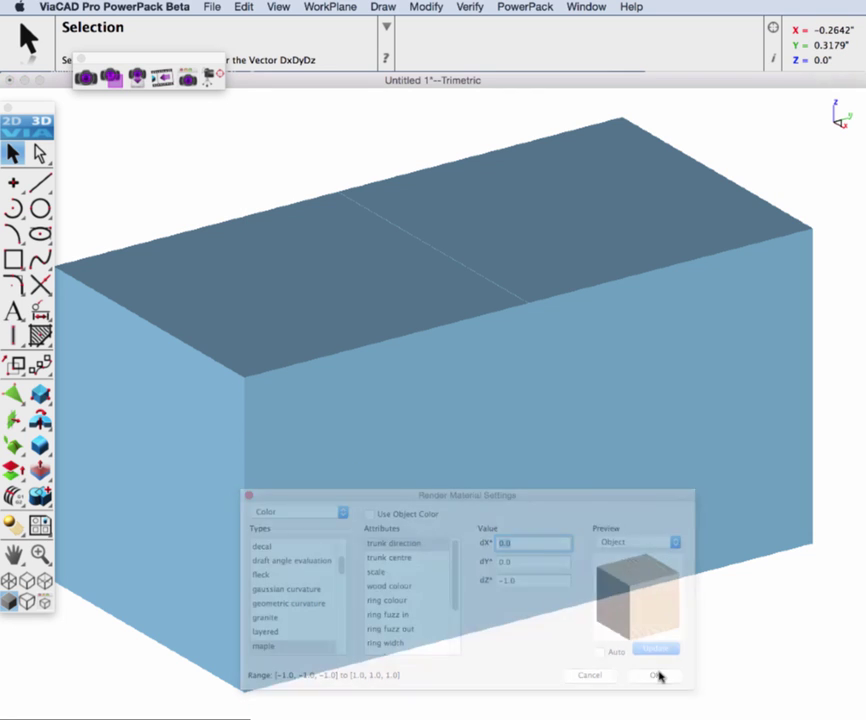
pyautogui.click(85, 77)
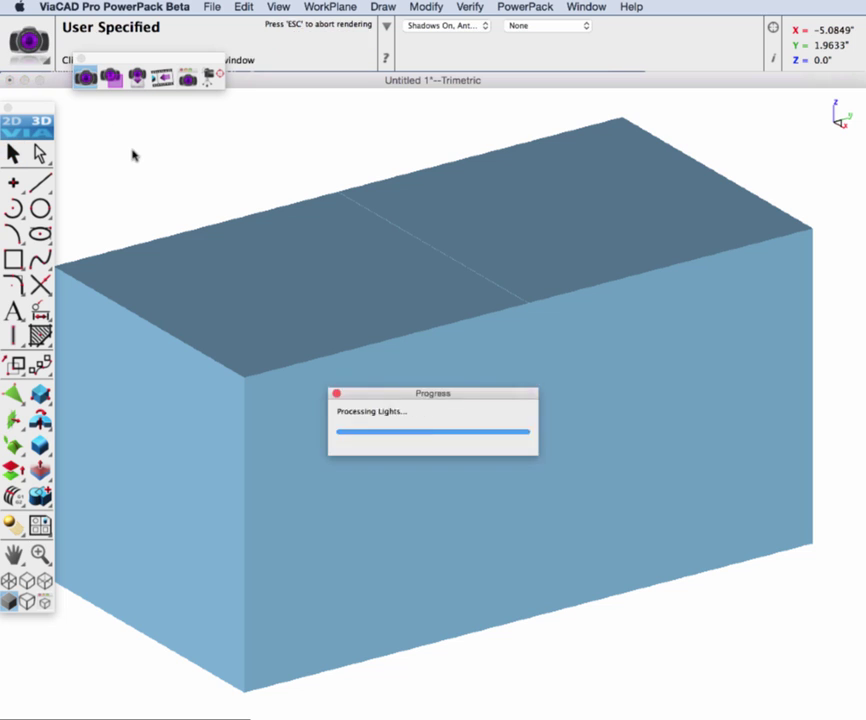